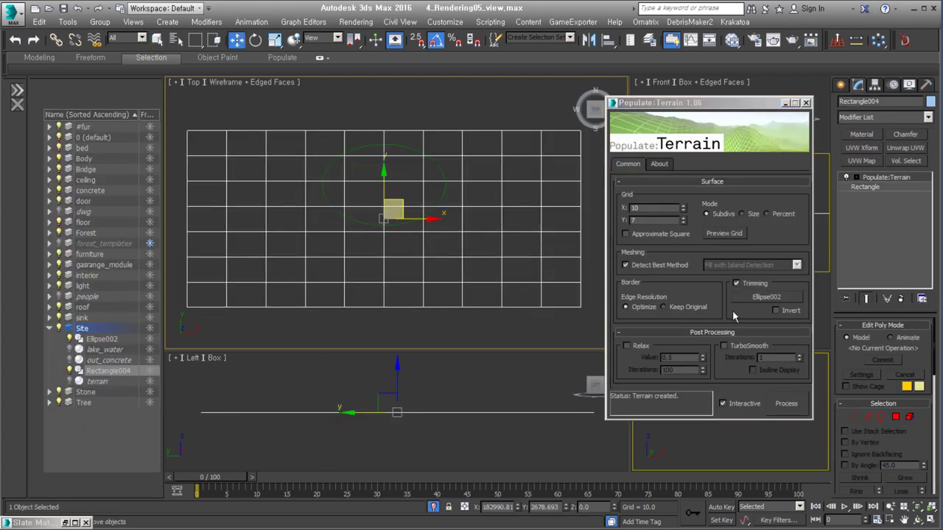
Zoom and orbit the viewport to inspect the new terrain slab in perspective.
scroll(341, 206, up, 4)
scroll(486, 246, down, 2)
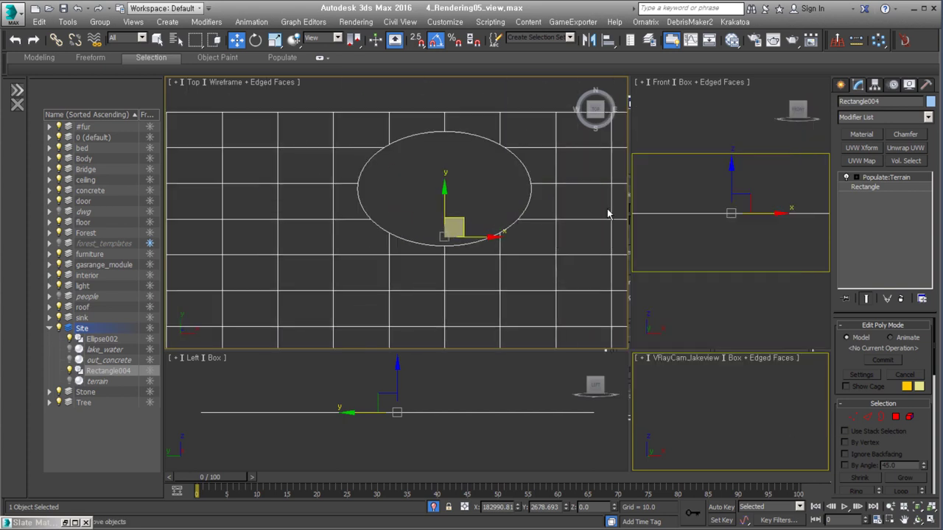
mouse_move(611, 211)
alt+middle_down()
mouse_move(493, 244)
mouse_move(442, 235)
mouse_move(345, 288)
alt+middle_up()
scroll(442, 235, up, 3)
scroll(345, 288, up, 3)
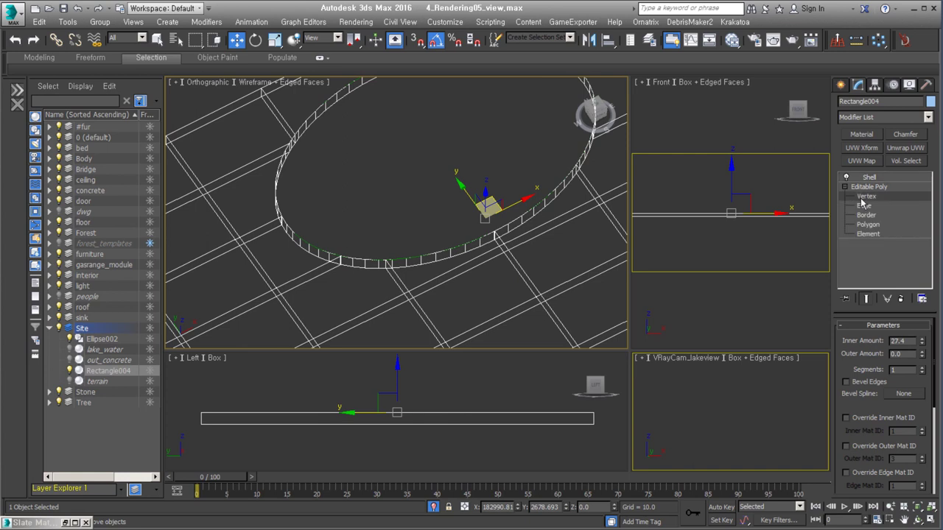
Enter and leave the terrain's Vertex level, then select the Ellipse002 lake outline.
click(866, 196)
click(389, 169)
mouse_move(462, 236)
middle_down()
mouse_move(378, 189)
mouse_move(374, 290)
mouse_move(548, 221)
mouse_move(497, 196)
mouse_move(464, 237)
mouse_move(362, 148)
mouse_move(453, 172)
mouse_move(532, 234)
mouse_move(564, 238)
mouse_move(437, 213)
mouse_move(379, 238)
mouse_move(425, 198)
mouse_move(368, 231)
mouse_move(493, 248)
mouse_move(480, 252)
mouse_move(486, 259)
mouse_move(459, 292)
mouse_move(427, 186)
middle_up()
click(437, 191)
click(102, 339)
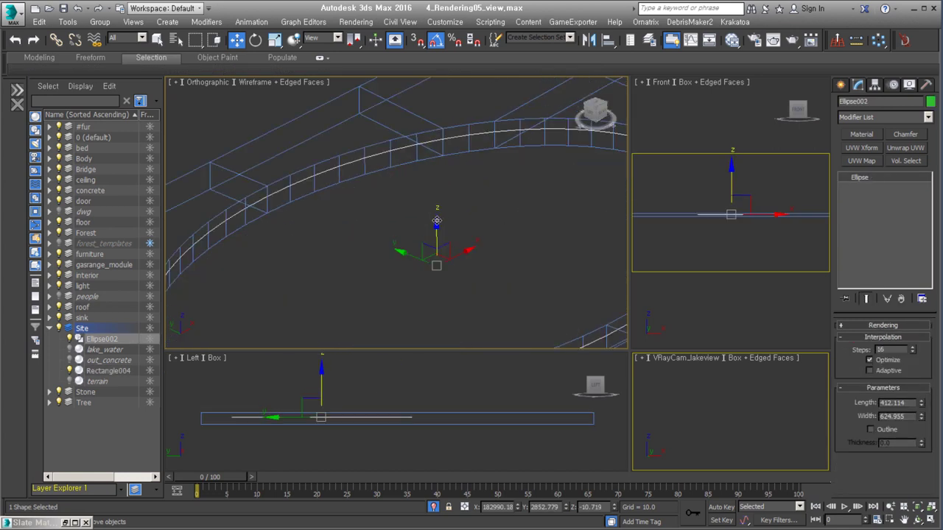
Convert Ellipse002 to Editable Poly and extrude its face to build the bowl walls.
key(F3)
key(4)
click(400, 242)
right_click(401, 243)
click(368, 248)
mouse_move(383, 255)
mouse_down()
mouse_move(414, 202)
mouse_move(457, 156)
mouse_up()
Inset the extruded face and scale the inner face down.
right_click(453, 188)
click(413, 214)
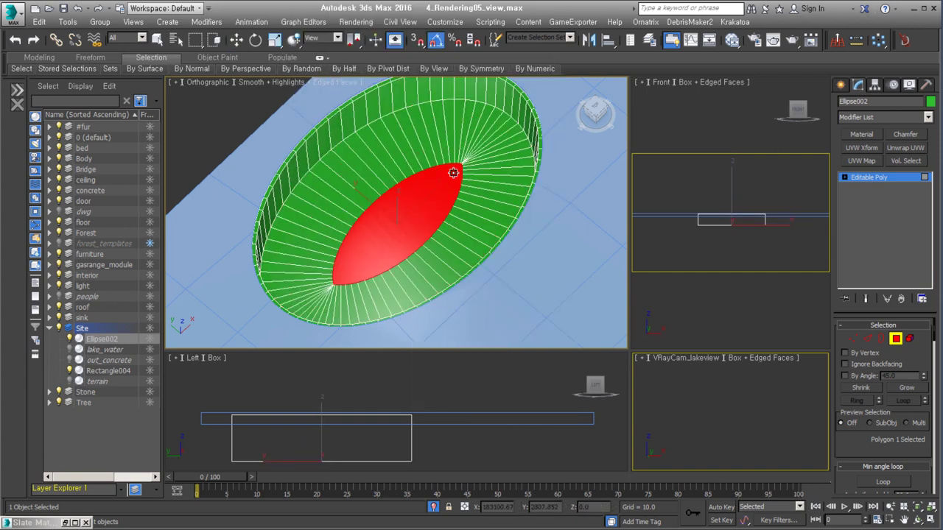
alt+middle_drag(453, 173, 363, 179)
key(r)
drag(400, 255, 379, 249)
mouse_move(379, 248)
alt+middle_down()
mouse_move(368, 213)
mouse_move(457, 133)
alt+middle_up()
Select the bowl's rim edge loop and start a chamfer, cancelling the first attempt.
alt+middle_drag(369, 213, 478, 109)
key(2)
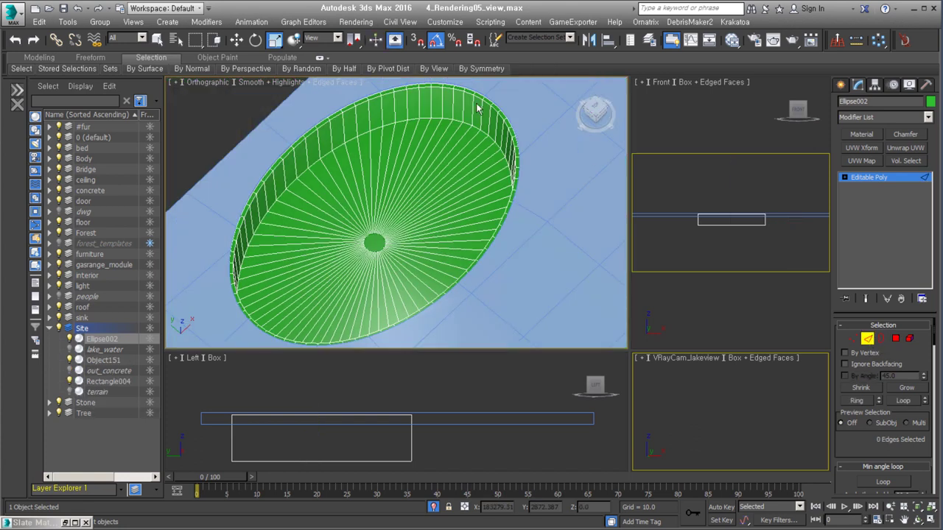
double_click(477, 108)
right_click(452, 147)
click(460, 136)
alt+middle_drag(413, 324, 411, 335)
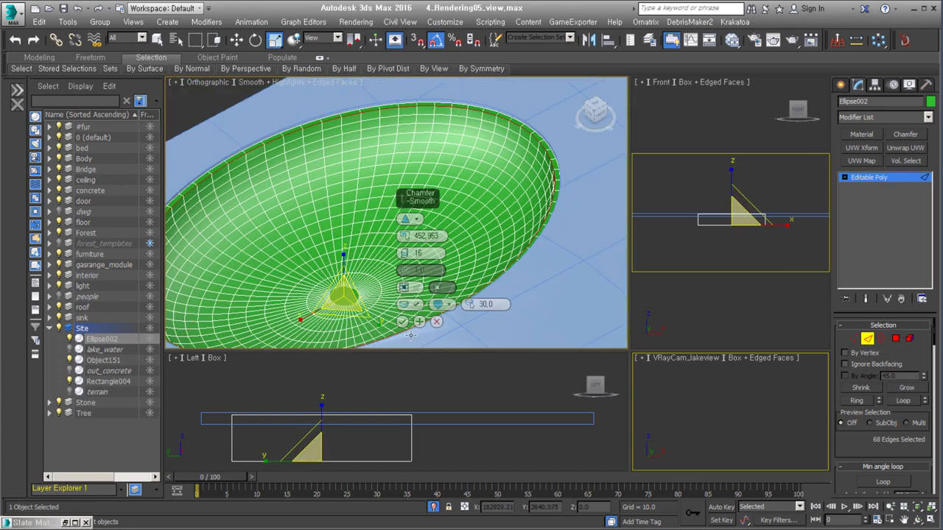
key(Escape)
Chamfer the rim edges into a 16-segment rounded curve.
scroll(573, 157, up, 5)
right_click(537, 189)
click(572, 146)
drag(404, 240, 404, 214)
click(403, 321)
Inspect the chamfered rim up close in Border and Edge modes.
key(3)
scroll(405, 327, down, 3)
alt+middle_drag(442, 258, 526, 229)
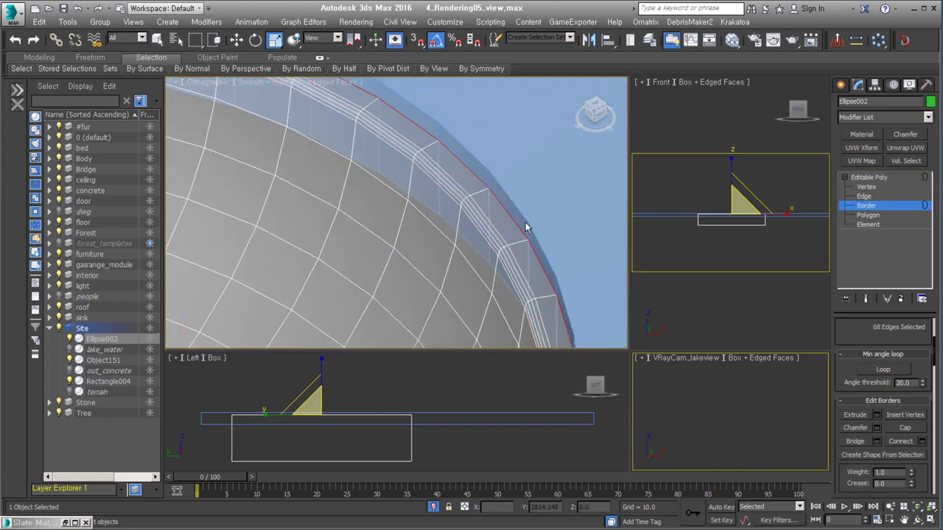
key(w)
scroll(526, 228, down, 5)
scroll(587, 189, up, 5)
scroll(515, 199, up, 2)
key(2)
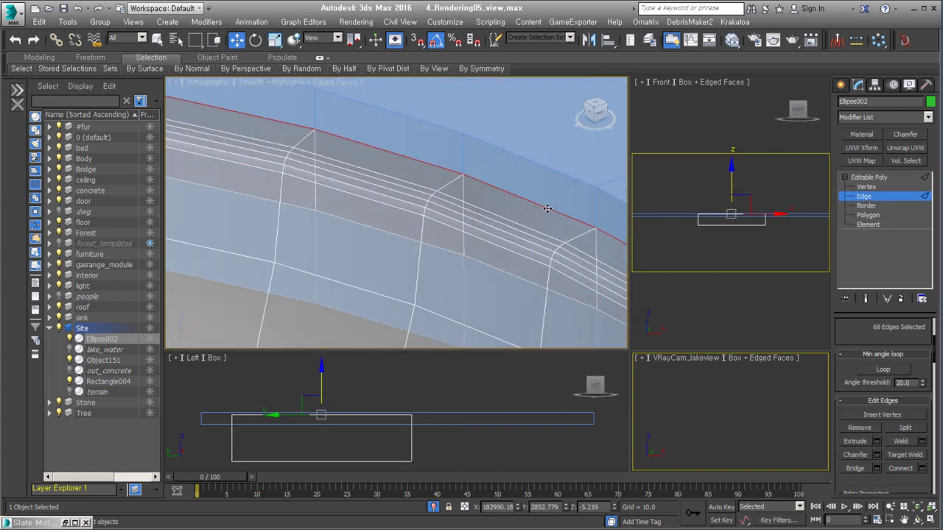
scroll(546, 214, down, 5)
Select Object151 and pick its top polygons, growing and shrinking the selection.
click(358, 320)
scroll(431, 234, up, 5)
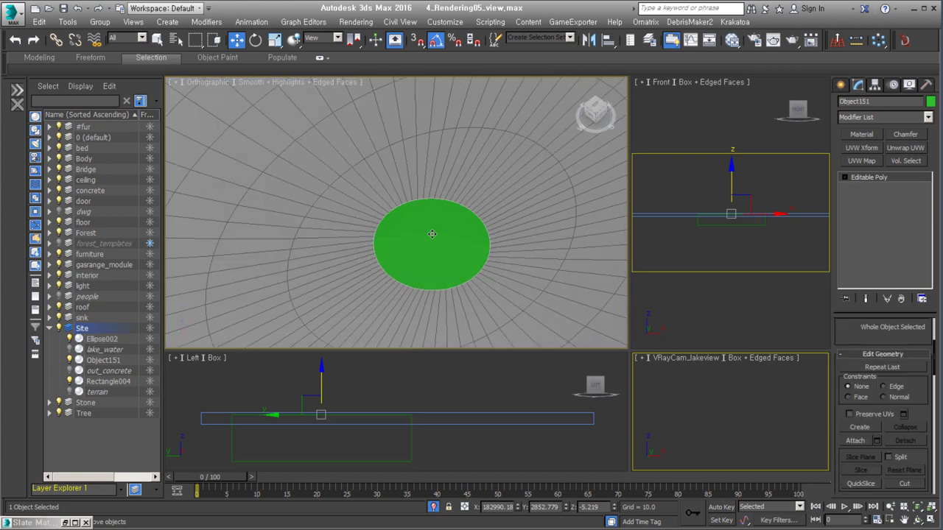
key(4)
scroll(432, 243, up, 2)
key(q)
alt+middle_drag(432, 248, 474, 301)
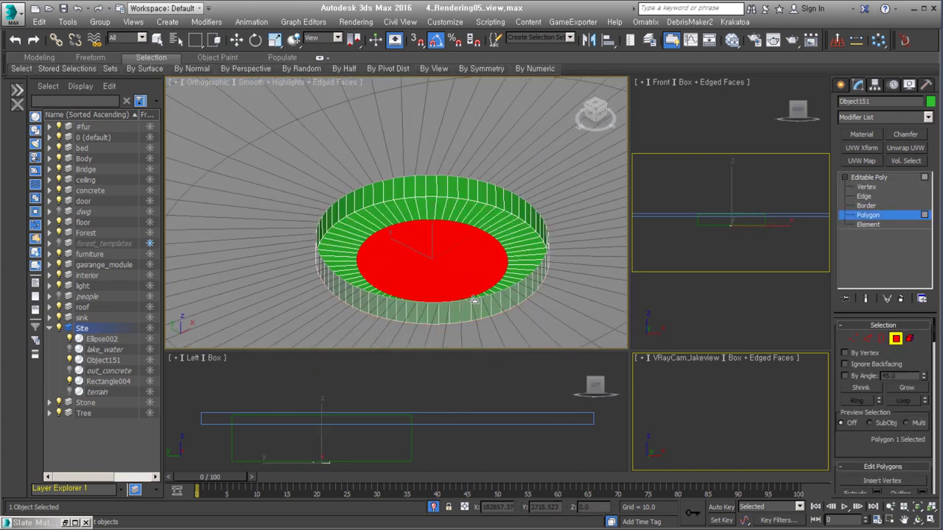
key(ctrl+y)
key(ctrl+z)
key(ctrl+y)
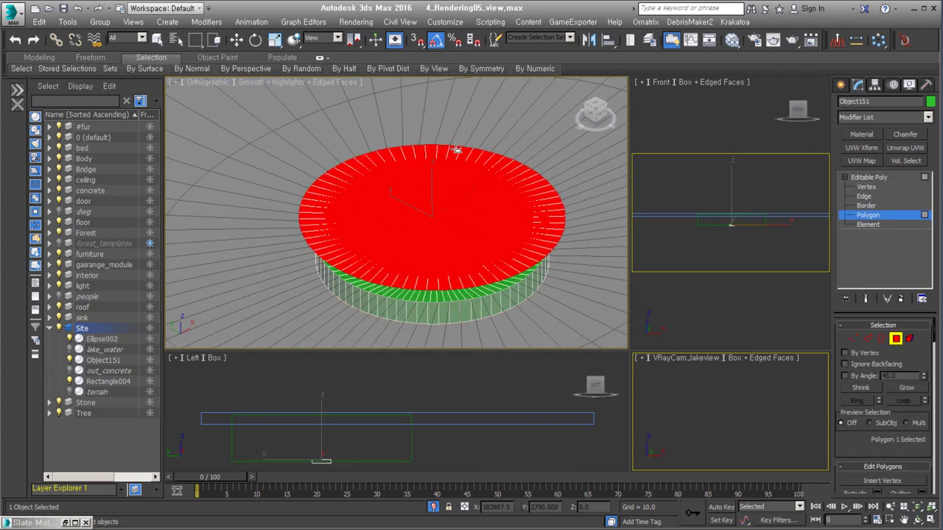
key(ctrl+z)
key(ctrl+z)
Delete the top face to leave a ring and Connect edges into concentric loops.
key(2)
key(w)
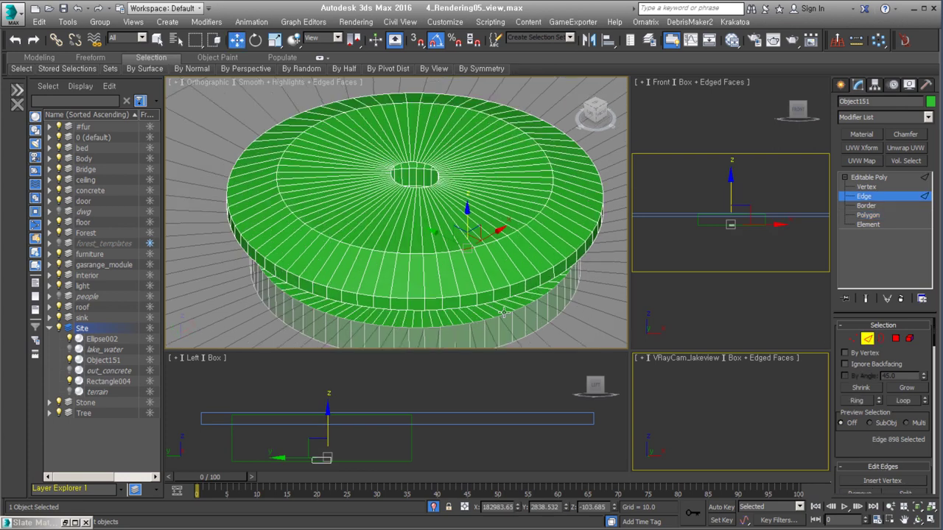
right_click(504, 313)
click(391, 301)
scroll(863, 389, down, 3)
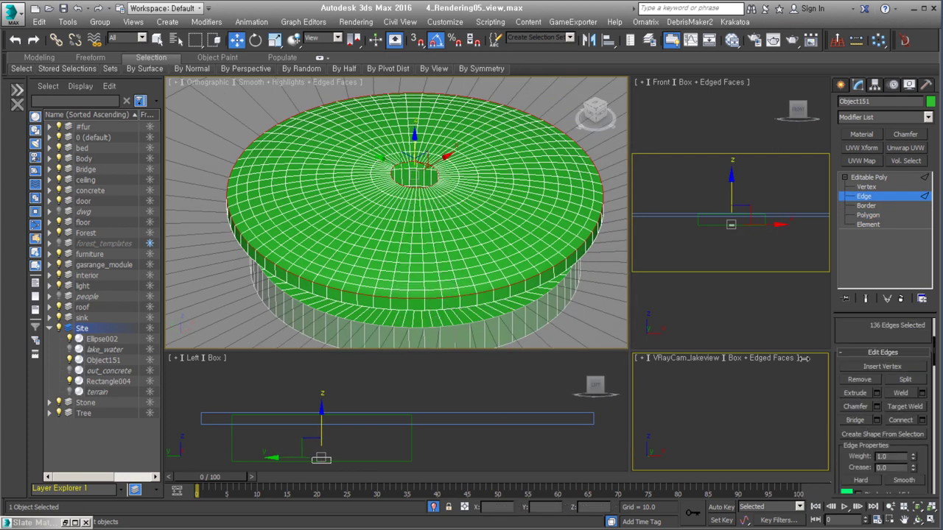
scroll(877, 405, down, 2)
scroll(549, 276, up, 4)
Chamfer Object151's outer rim edges and view the bowl on the slab.
right_click(552, 273)
click(431, 331)
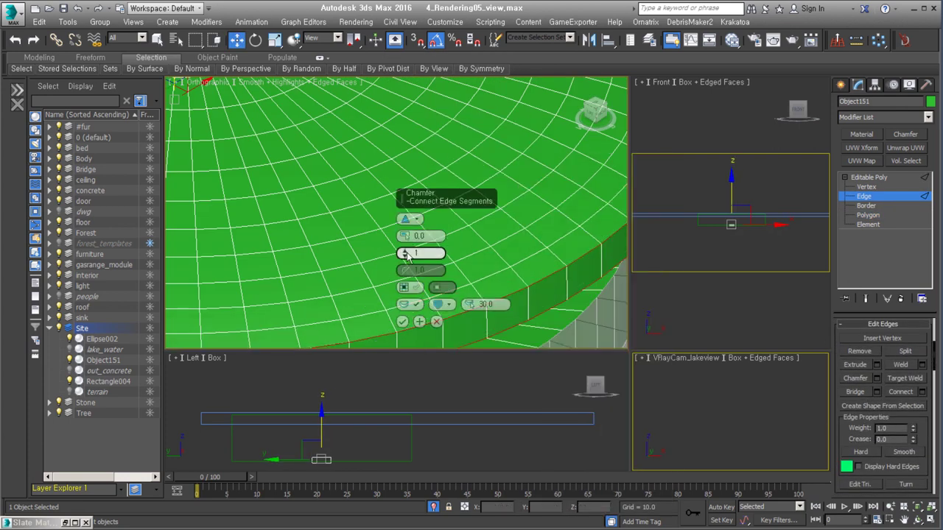
click(402, 321)
scroll(398, 251, down, 4)
key(3)
scroll(485, 221, up, 5)
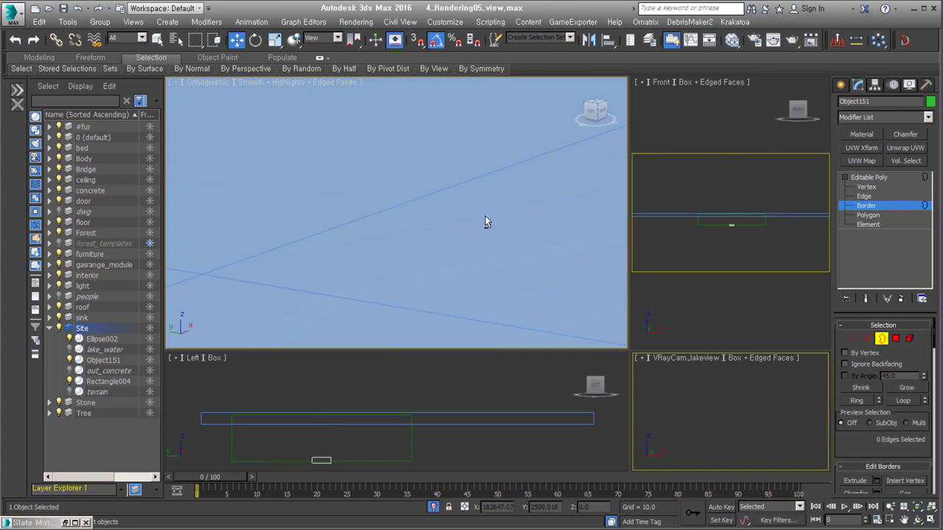
scroll(485, 221, down, 5)
alt+middle_drag(485, 221, 445, 236)
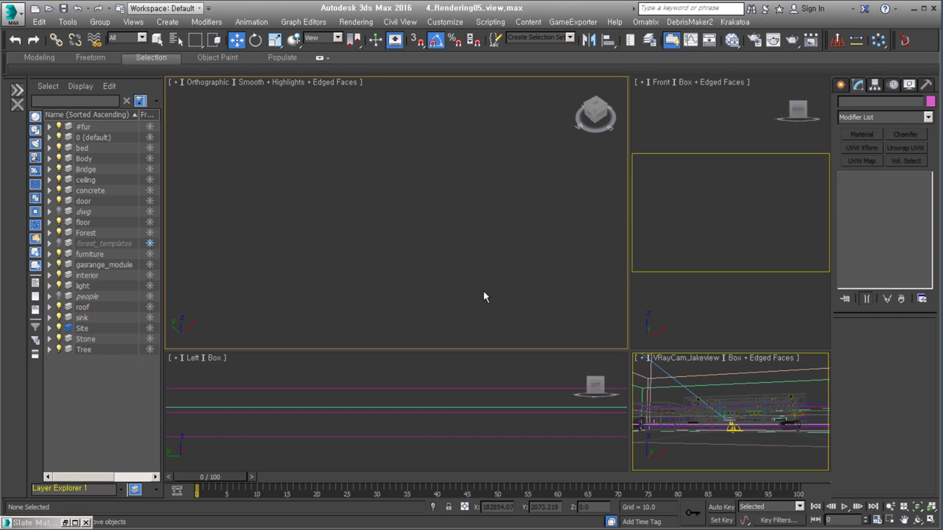
Hide the Tree, Stone, Site and Forest layers in the Layer Explorer.
drag(629, 350, 383, 220)
click(596, 353)
key(Left)
key(Left)
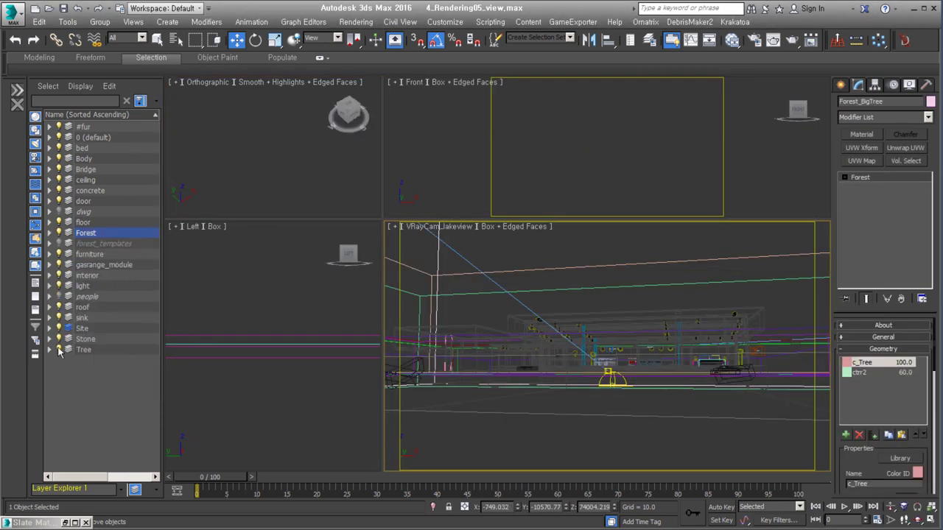
drag(59, 350, 62, 324)
click(61, 233)
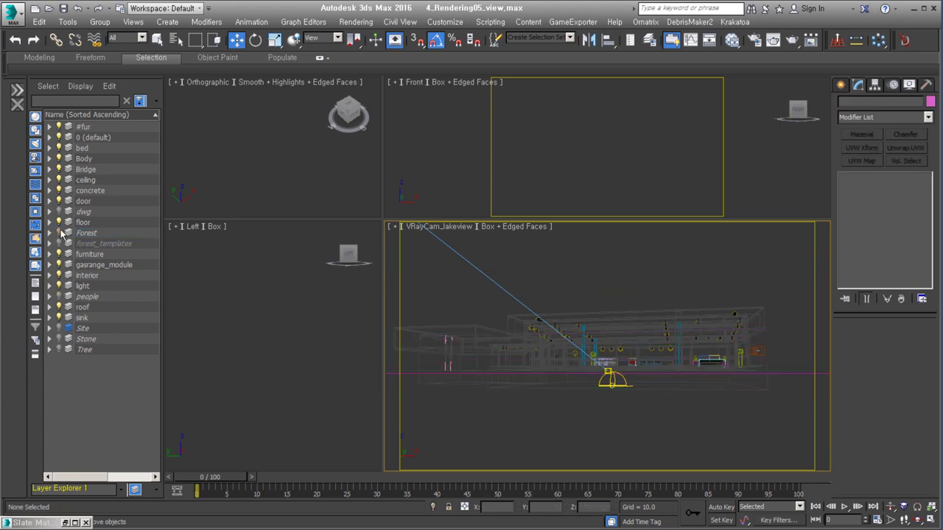
Isolate a picked object, then end isolation to show the whole building.
click(672, 355)
key(alt+q)
click(50, 190)
click(50, 190)
key(alt+q)
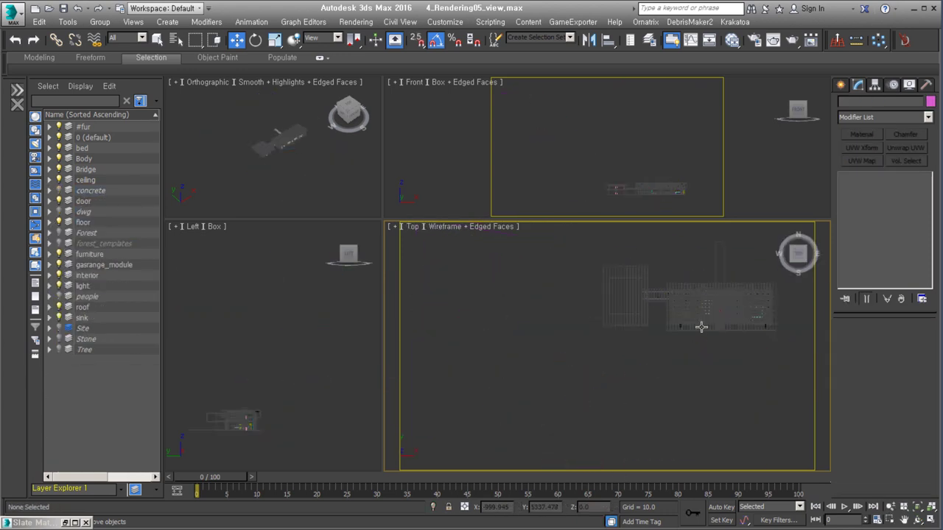
Select the sidw_woodwall wall in smooth-shaded view and open the Slate Material Editor.
key(F3)
scroll(673, 338, up, 5)
click(615, 343)
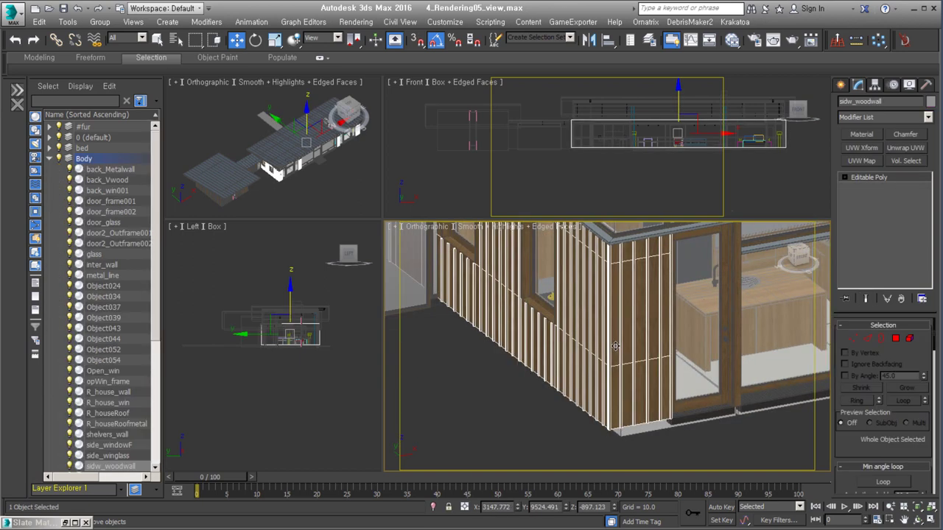
scroll(570, 347, up, 2)
key(m)
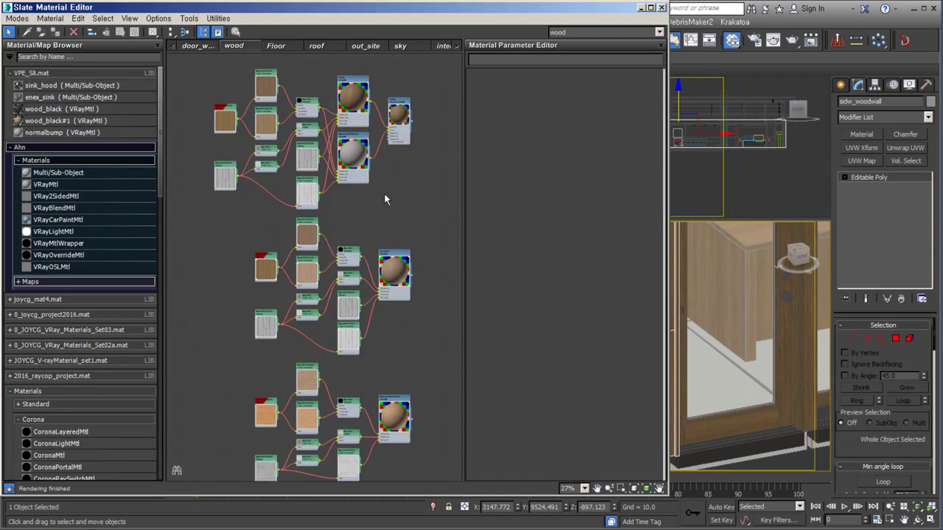
middle_drag(325, 184, 345, 211)
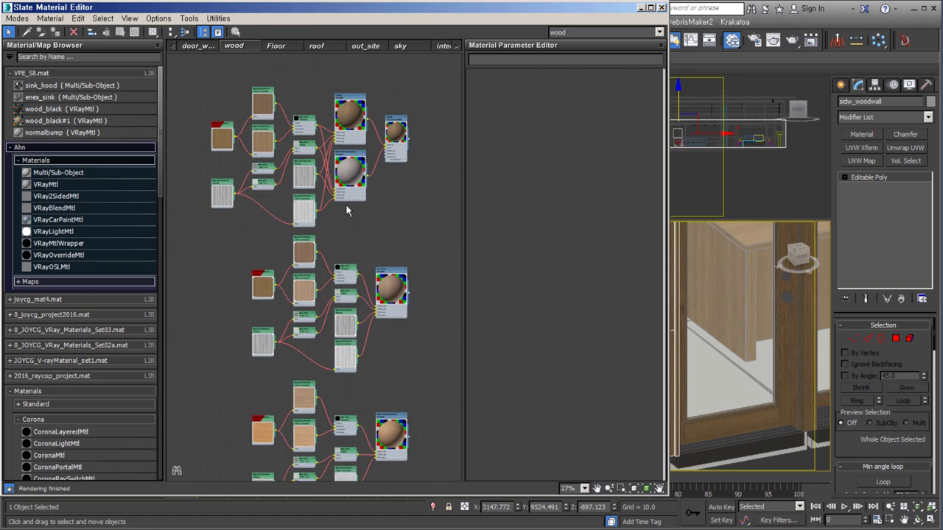
mouse_move(369, 351)
middle_down()
mouse_move(296, 306)
mouse_move(356, 359)
mouse_move(512, 359)
middle_up()
scroll(309, 287, up, 5)
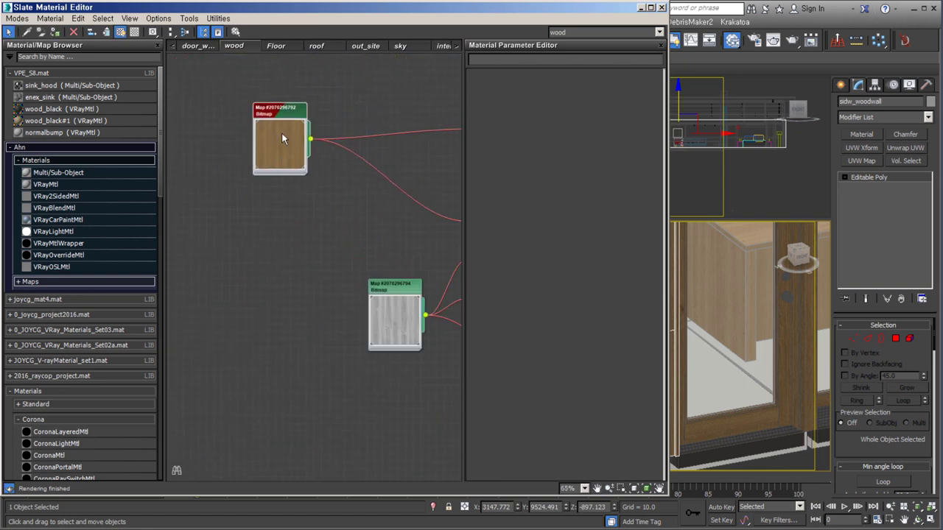
double_click(282, 132)
scroll(329, 221, up, 4)
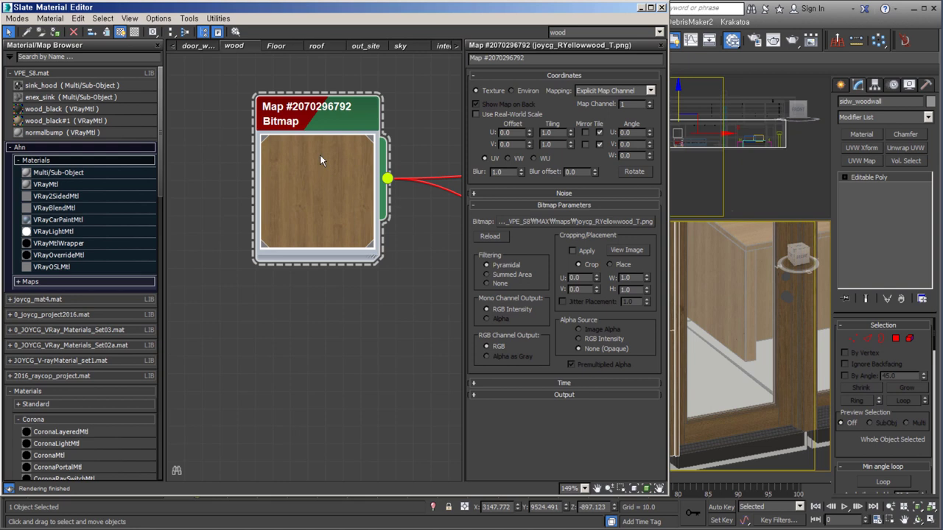
scroll(334, 145, down, 3)
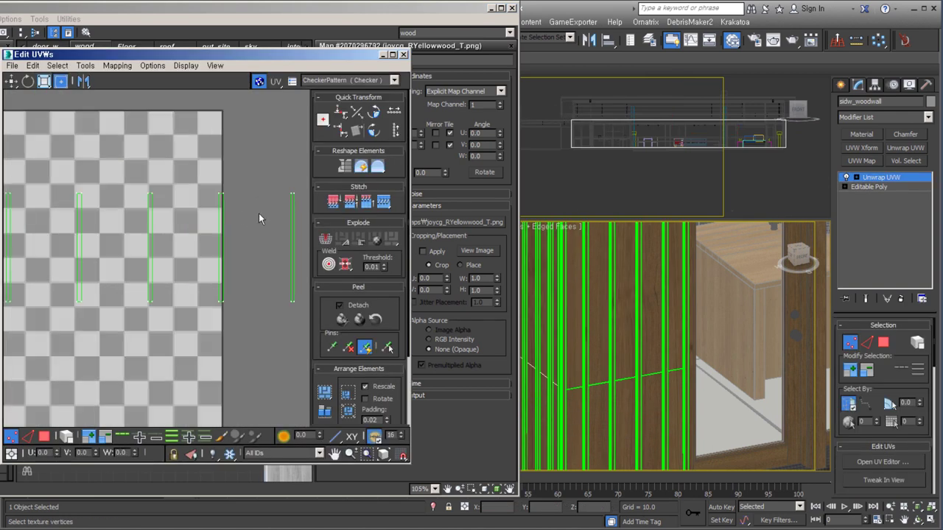
Zoom around the wall's UV clusters, then return to the Slate Material Editor.
scroll(259, 213, down, 5)
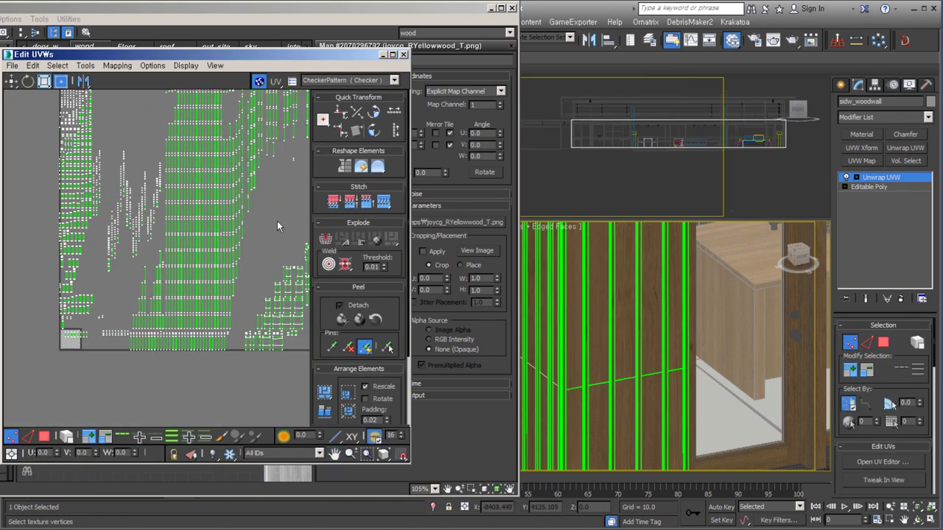
scroll(88, 335, up, 5)
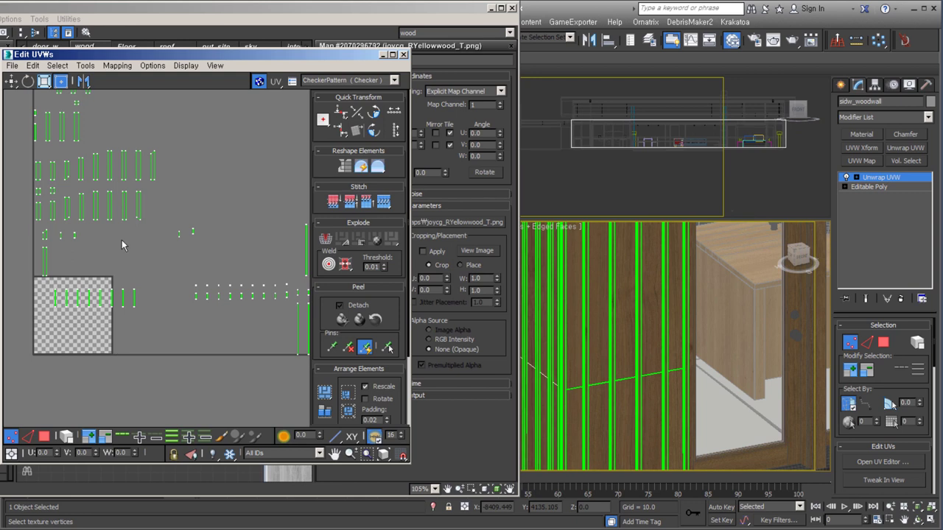
click(423, 32)
scroll(122, 318, up, 2)
scroll(212, 277, down, 2)
Open the lower Color Correction map's settings to review them.
scroll(212, 277, up, 2)
double_click(234, 322)
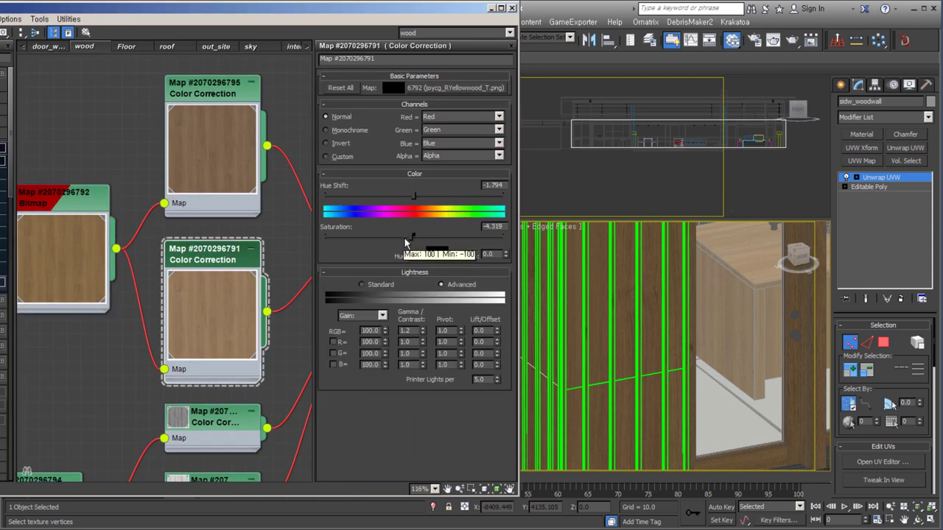
scroll(230, 331, down, 2)
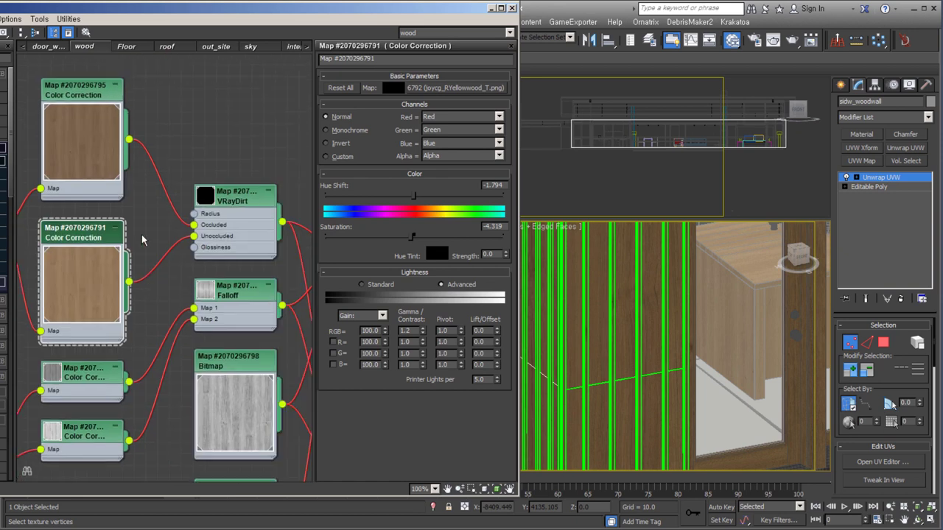
scroll(648, 368, up, 3)
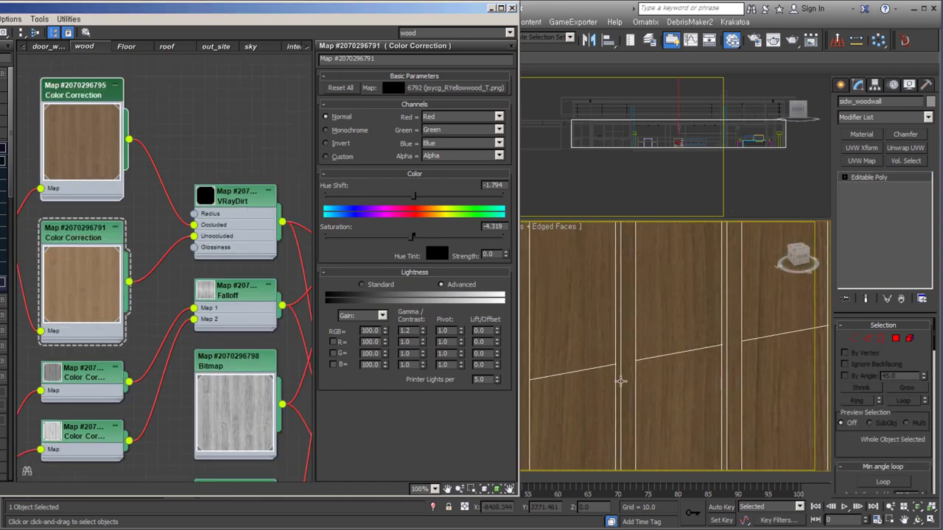
Set the VRayDirt map's Radius to 20 and Subdivs to 24.
double_click(247, 207)
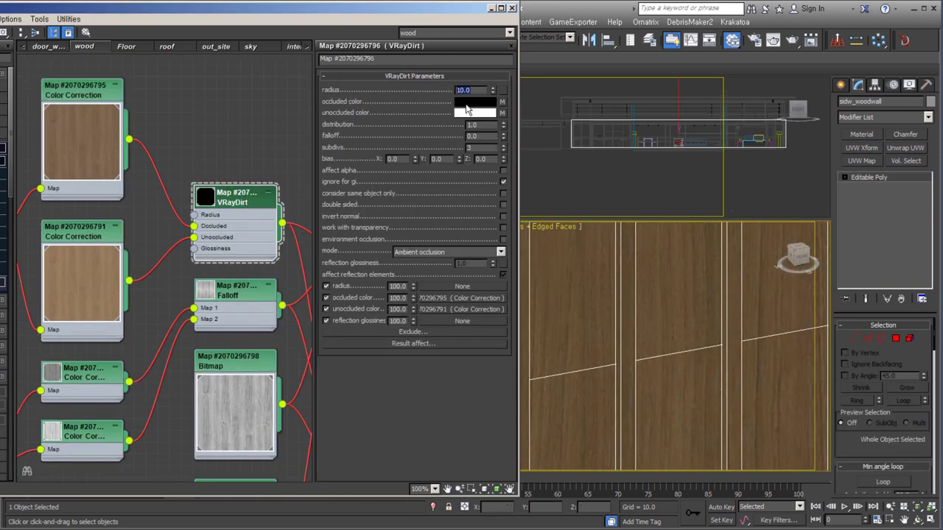
middle_drag(71, 262, 122, 215)
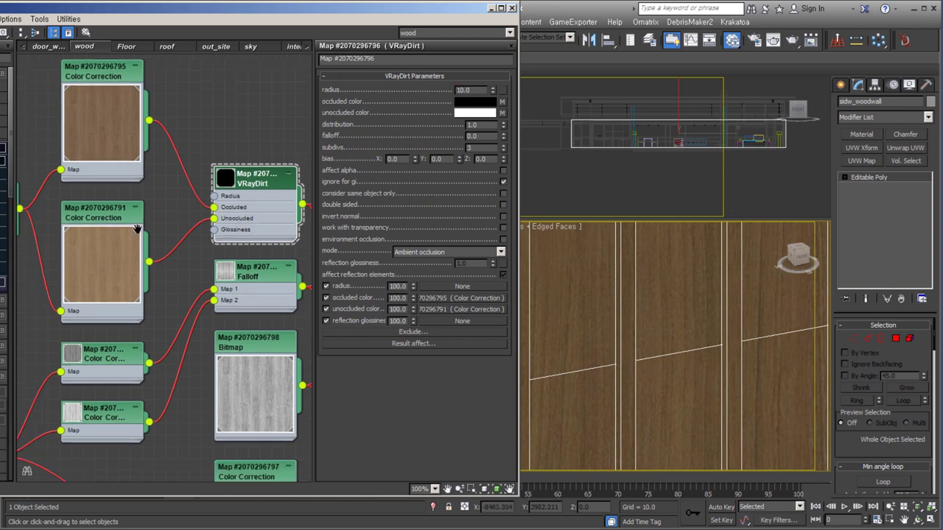
scroll(260, 195, down, 2)
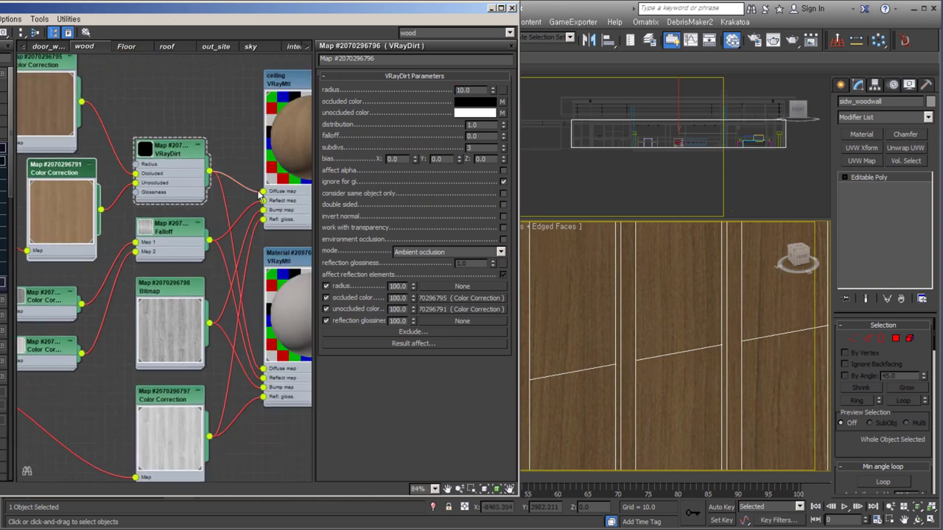
click(175, 161)
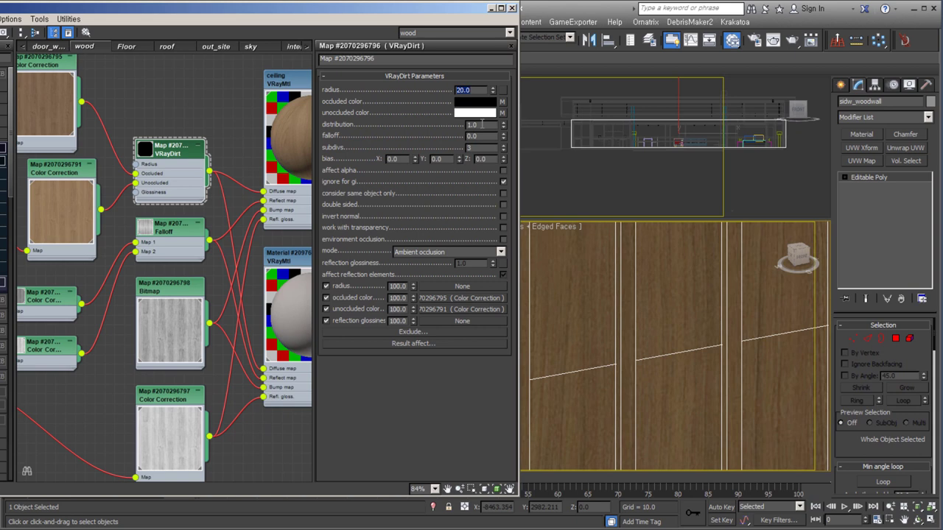
text(24)
scroll(221, 221, down, 1)
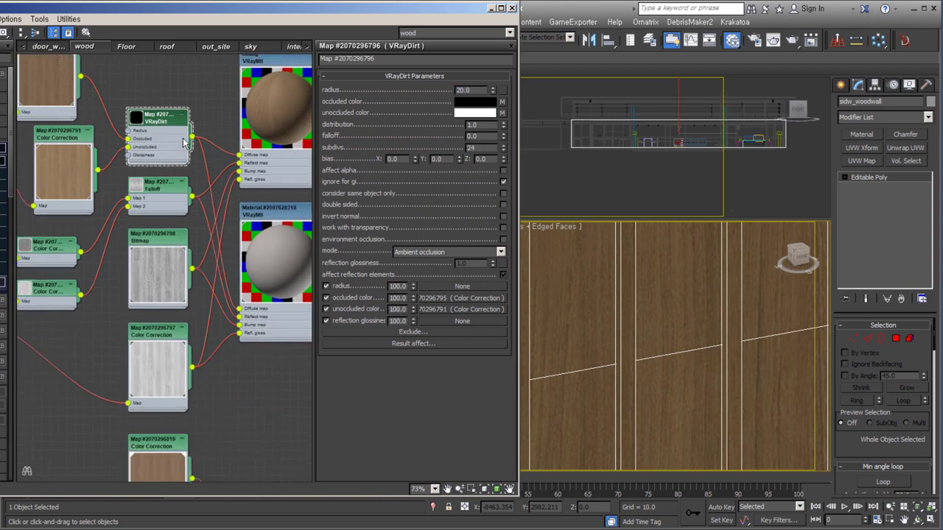
middle_drag(30, 346, 51, 322)
scroll(78, 315, up, 1)
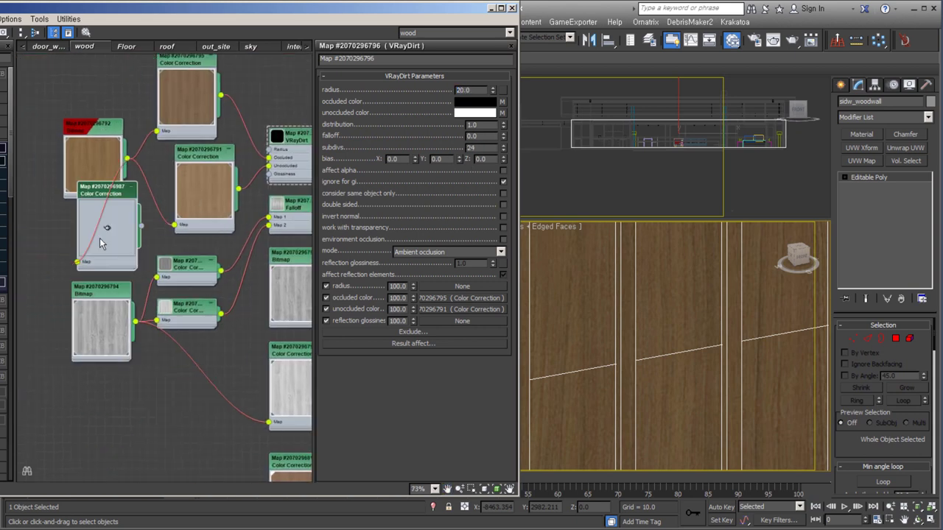
Paste a Color Correction copy, delete it, and frame the VRayDirt and Falloff nodes.
key(ctrl+v)
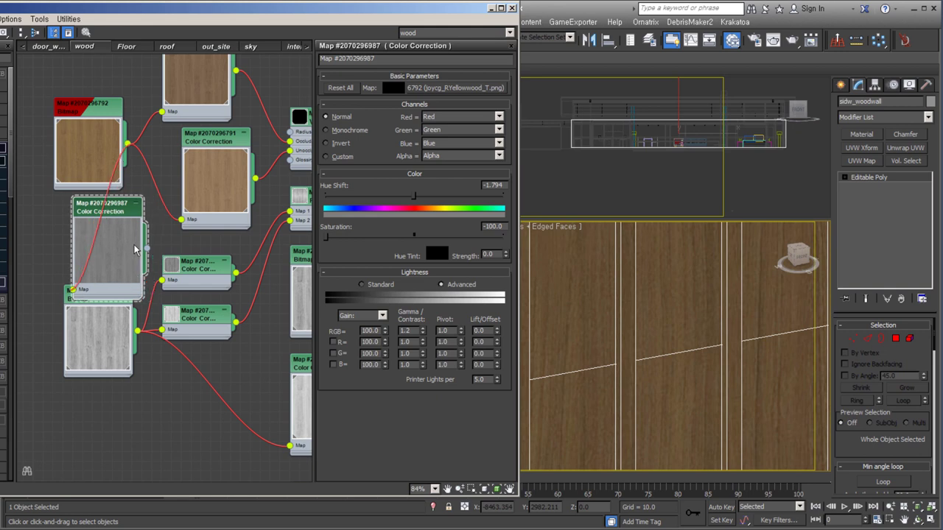
key(Delete)
mouse_move(287, 243)
middle_down()
mouse_move(184, 257)
mouse_move(173, 269)
mouse_move(261, 217)
middle_up()
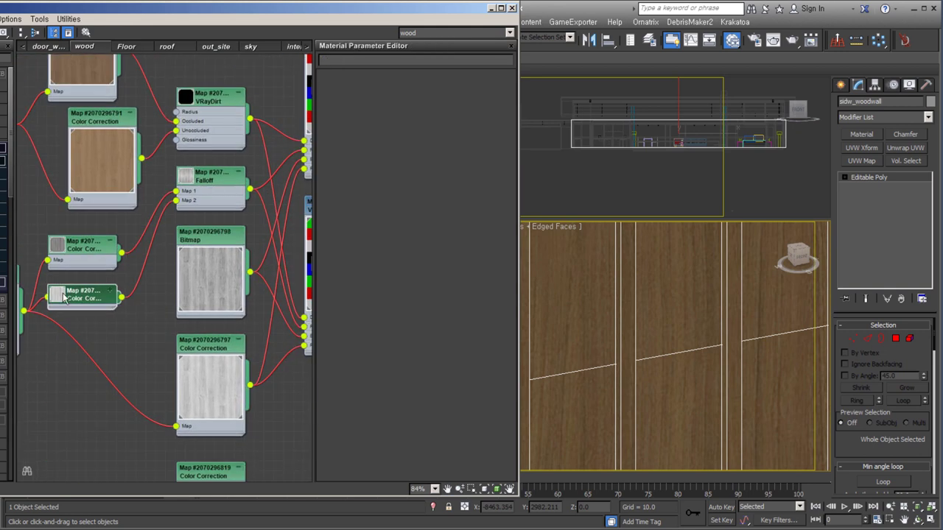
Open the Falloff map's settings, then the ceiling VRayMtl's settings.
double_click(214, 183)
scroll(103, 223, up, 2)
mouse_move(263, 170)
middle_down()
mouse_move(307, 159)
mouse_move(125, 177)
middle_up()
middle_drag(265, 147, 185, 191)
middle_drag(243, 22, 212, 90)
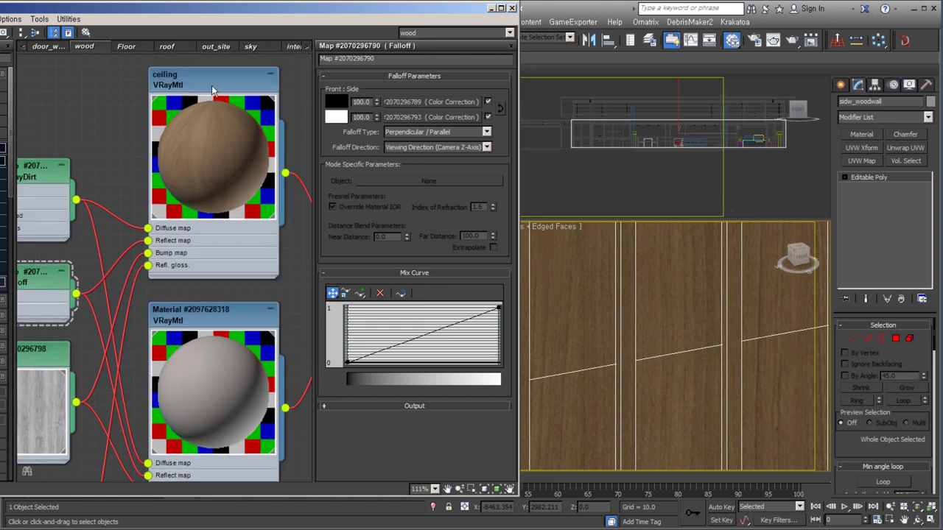
double_click(213, 90)
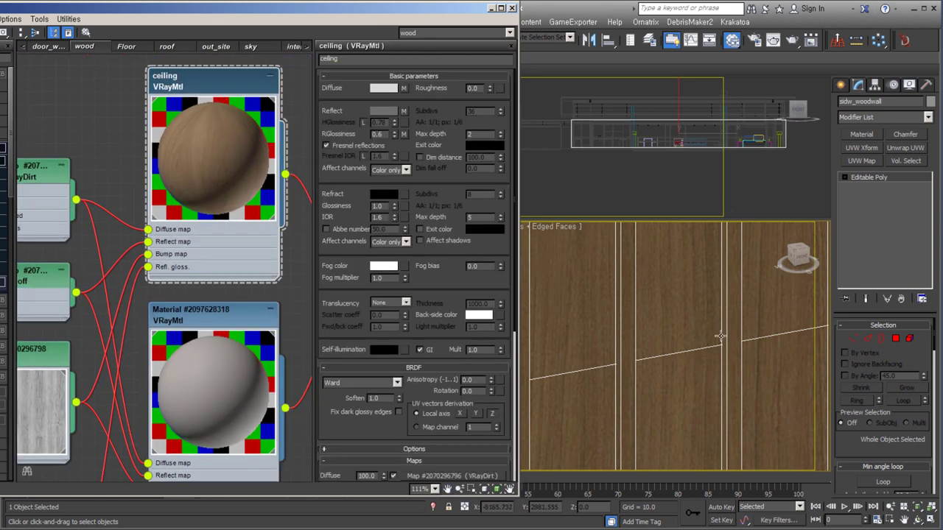
scroll(196, 140, up, 1)
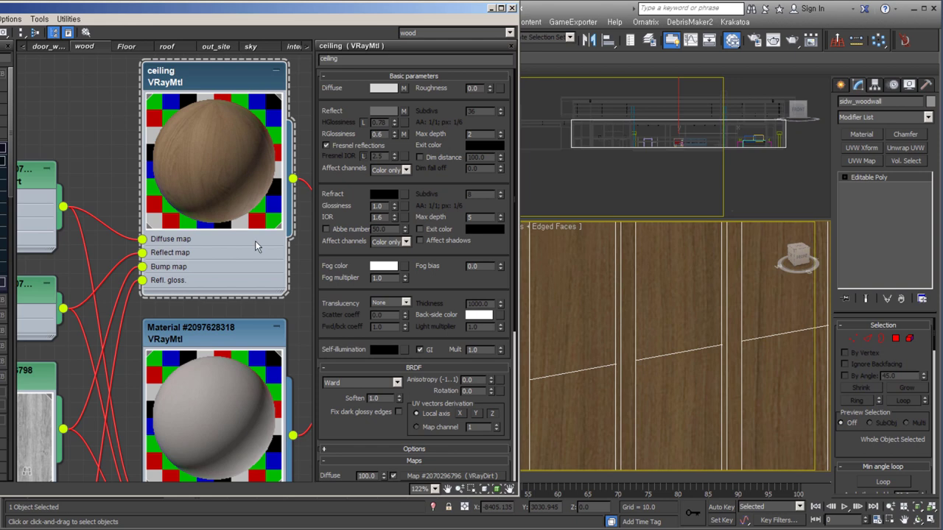
Switch the ceiling material's BRDF to Blinn and back to Ward.
click(361, 382)
click(347, 409)
click(361, 383)
click(344, 425)
Review the Maps rollout and the glossiness Color Correction, then return to the material.
scroll(348, 427, down, 3)
scroll(390, 354, down, 2)
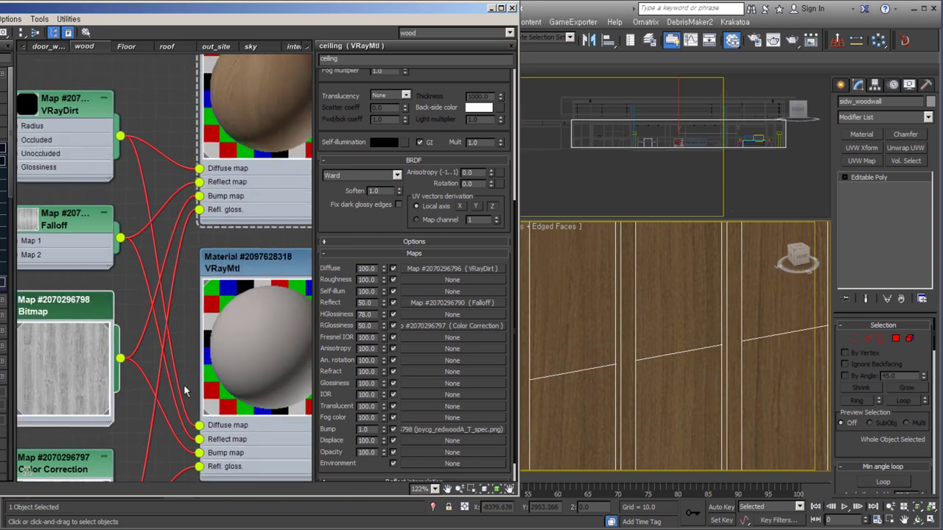
scroll(159, 372, down, 2)
scroll(391, 354, up, 4)
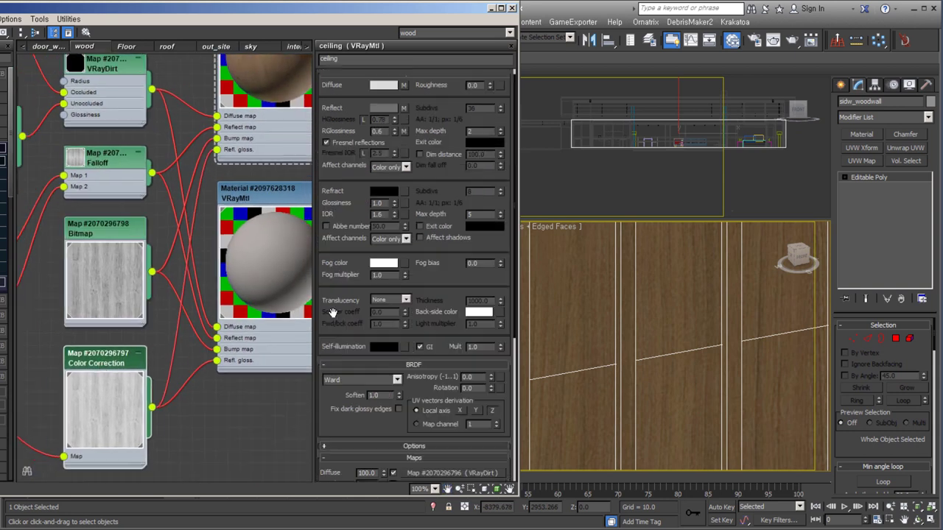
double_click(107, 366)
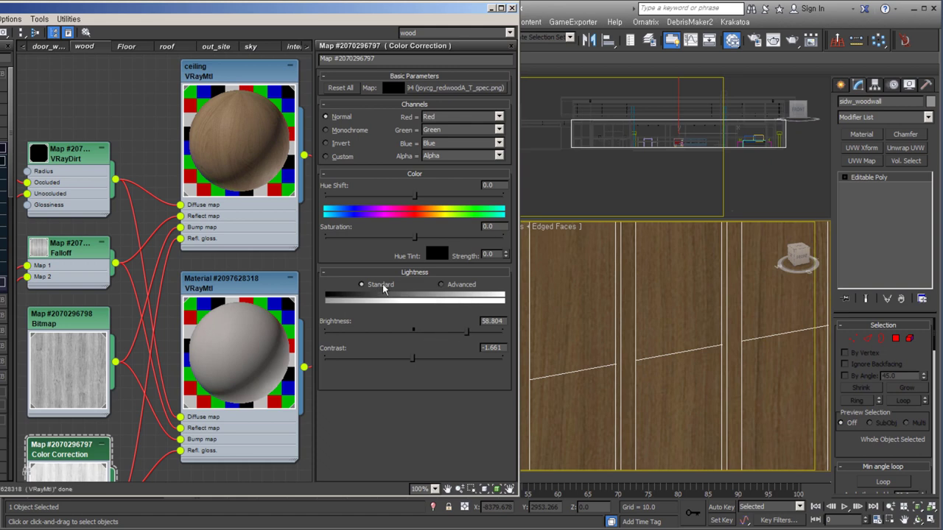
double_click(240, 70)
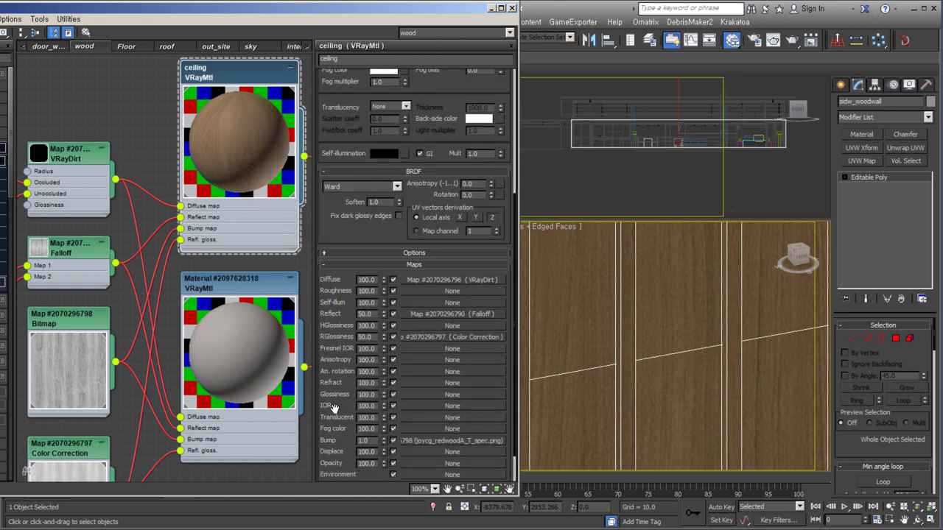
Open the ceiling VRayOverrideMtl, copy its VRayMtl and set the copy's Diffuse amount to 30.
scroll(165, 202, down, 3)
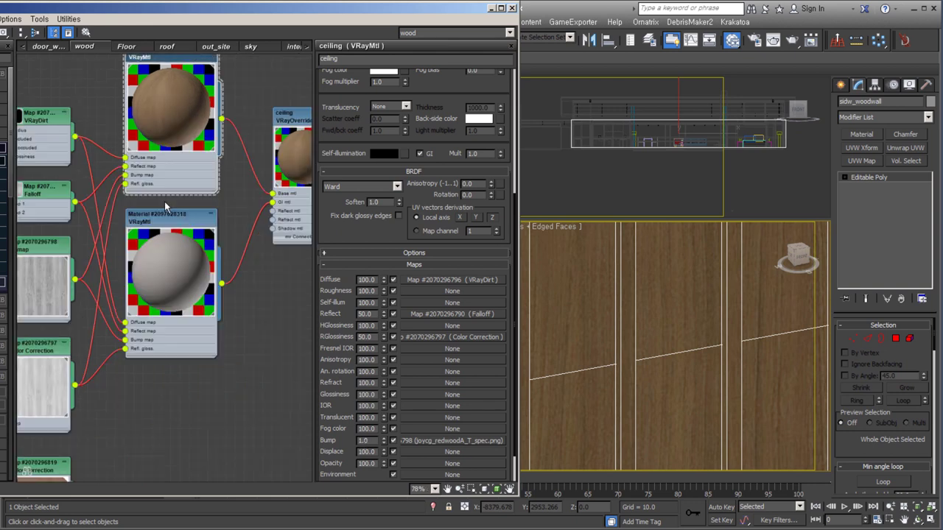
alt+middle_drag(666, 341, 743, 382)
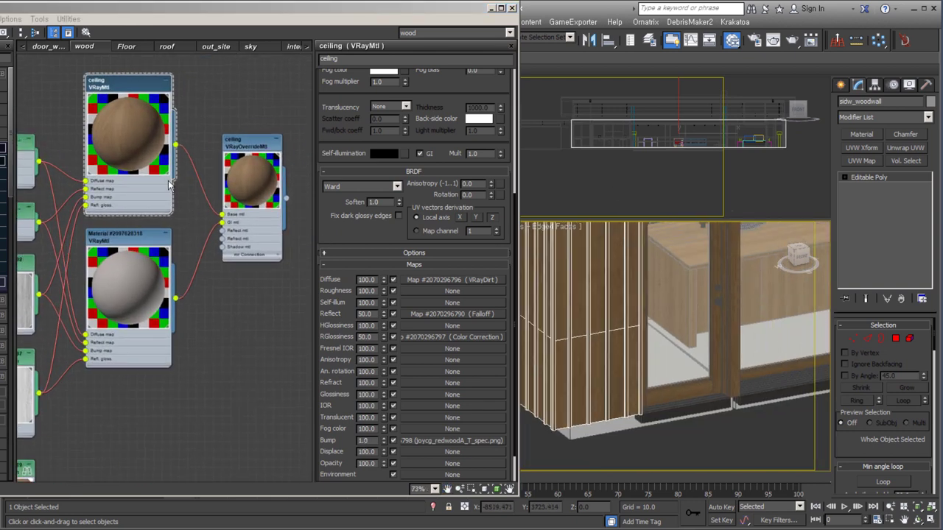
double_click(251, 150)
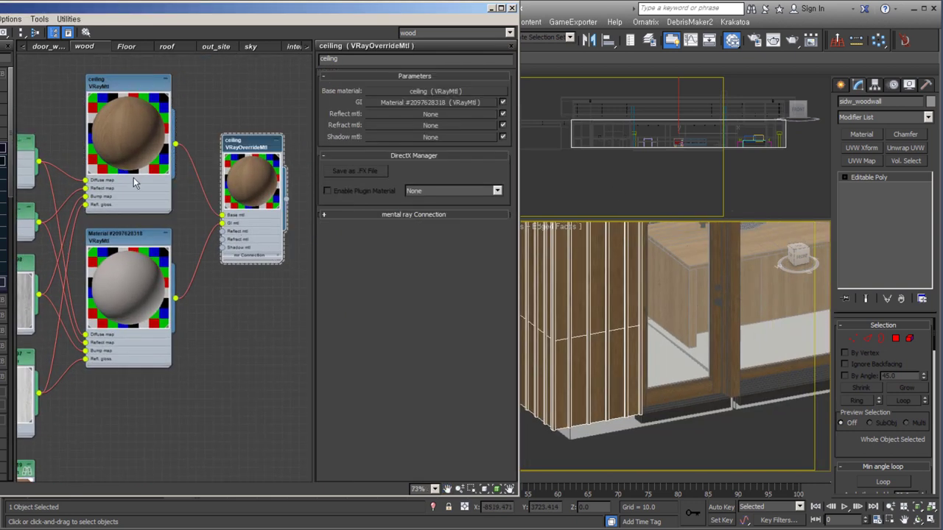
drag(115, 257, 123, 264)
scroll(234, 225, up, 1)
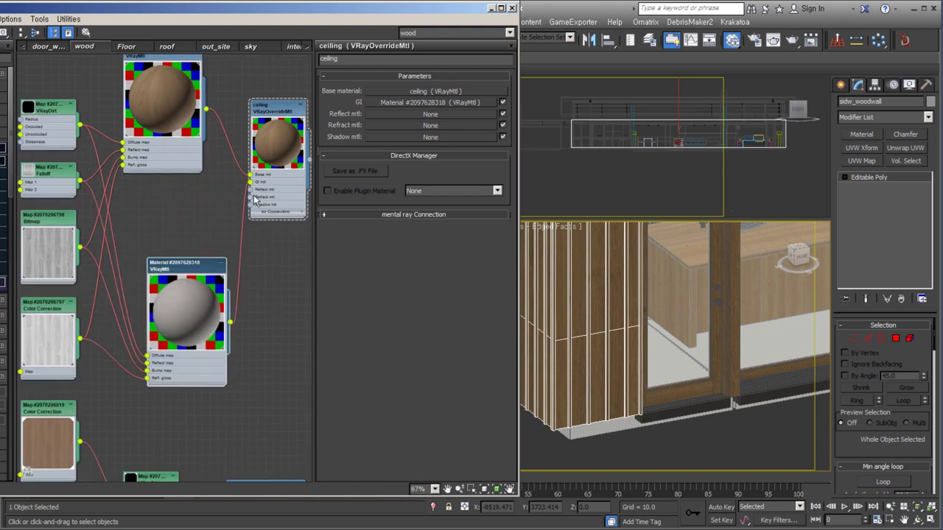
shift+drag(140, 310, 267, 327)
double_click(266, 327)
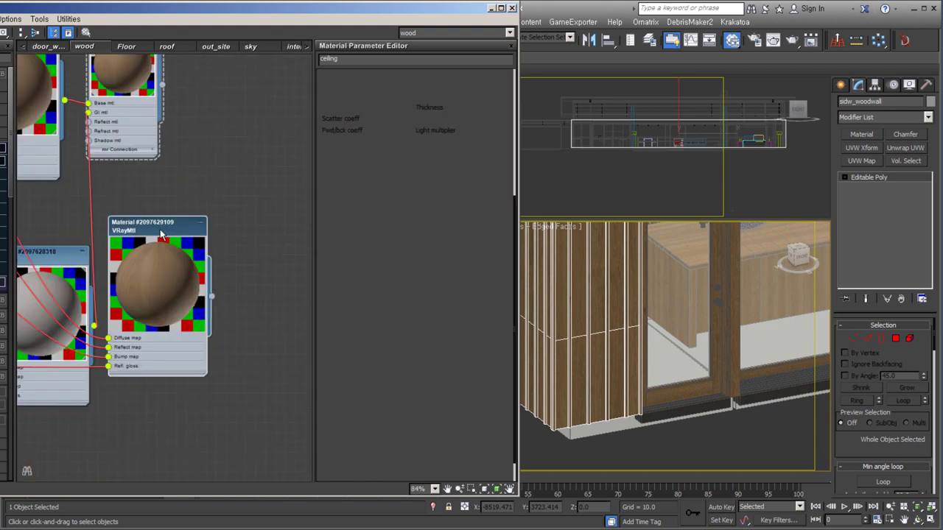
click(383, 90)
click(433, 171)
scroll(376, 274, down, 5)
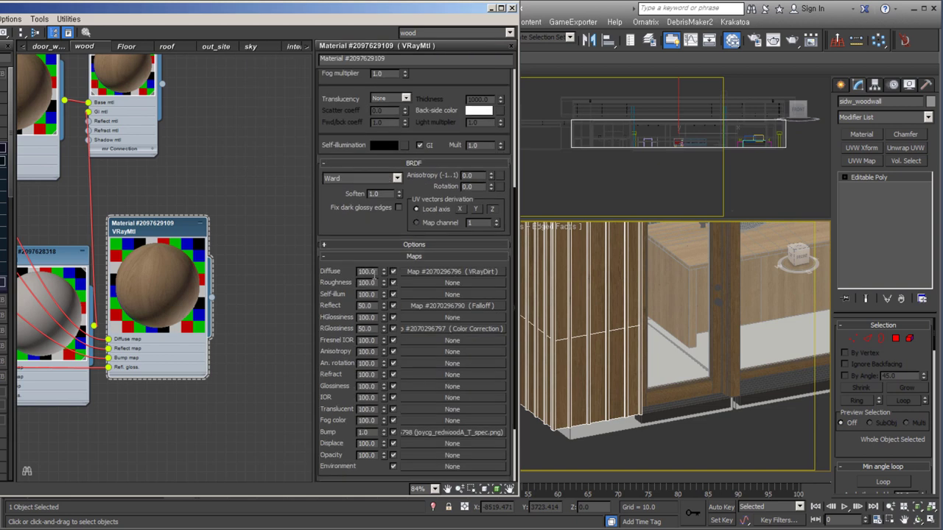
text(30)
key(Return)
scroll(348, 447, up, 5)
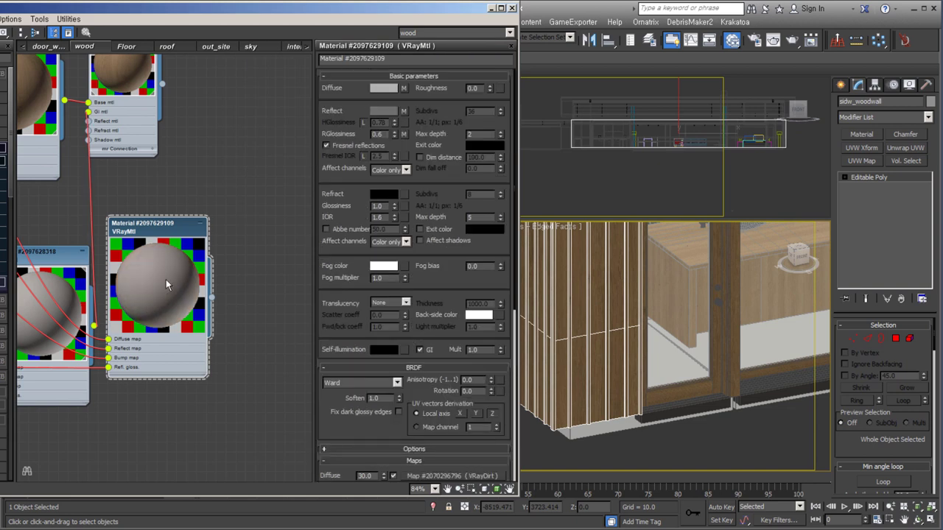
Delete the trial material copy and select the wishbone chair group in the scene.
key(Delete)
mouse_move(157, 275)
middle_down()
mouse_move(191, 389)
mouse_move(235, 187)
middle_up()
scroll(235, 194, down, 3)
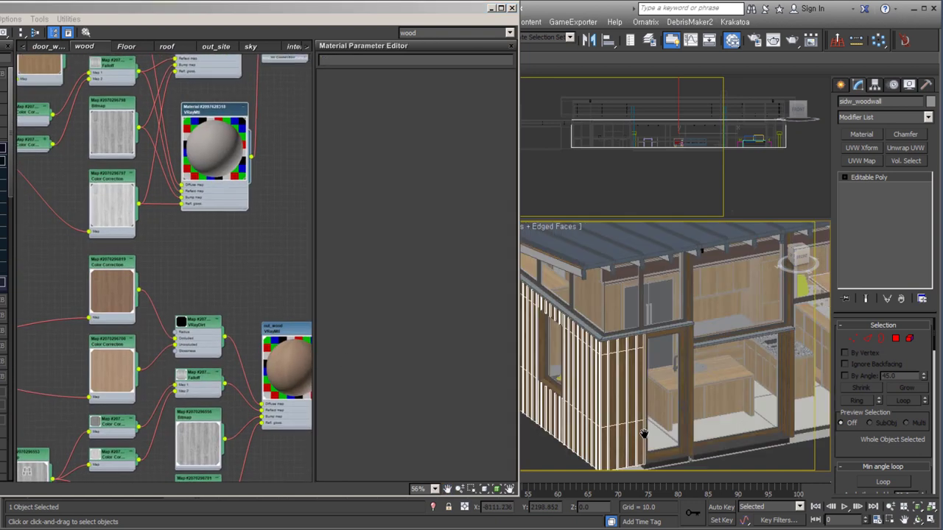
scroll(126, 378, up, 3)
click(569, 419)
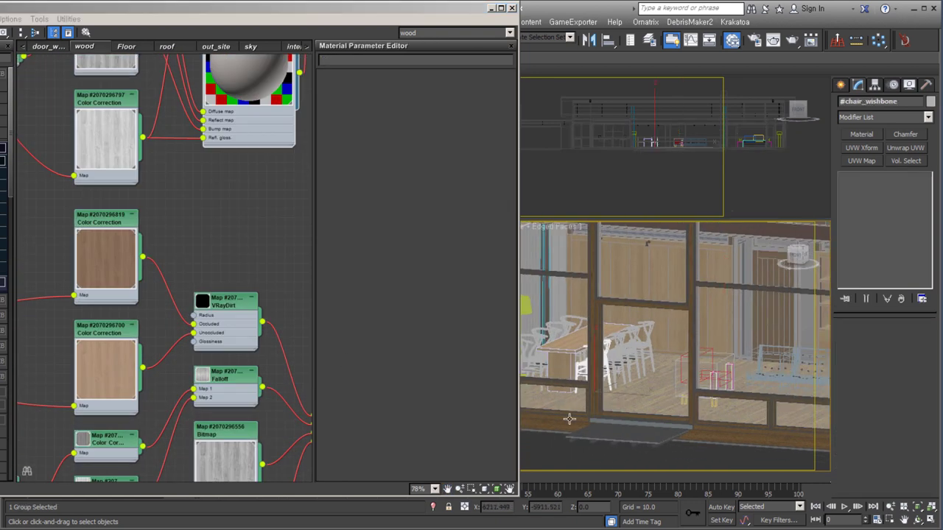
scroll(122, 396, down, 1)
Select Object004 and show the door_window material graph with the glass node in view.
click(777, 359)
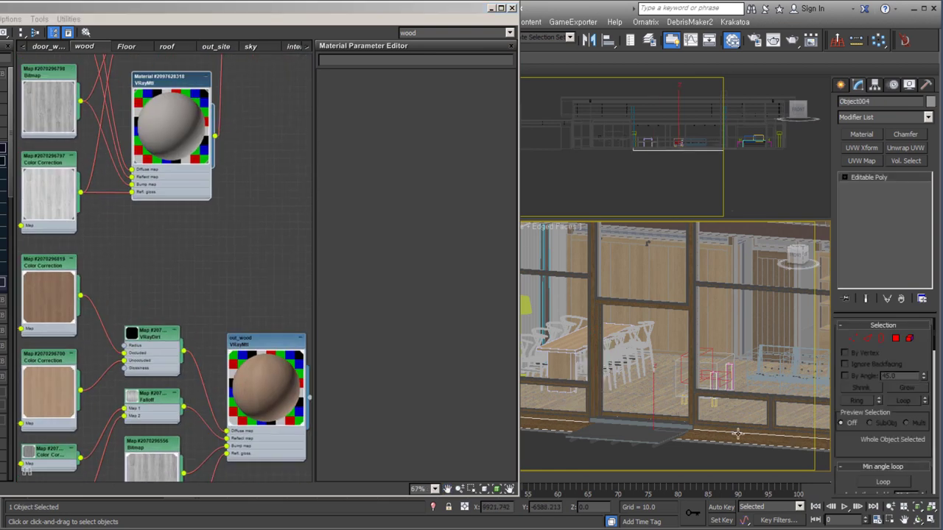
click(48, 46)
scroll(88, 154, up, 2)
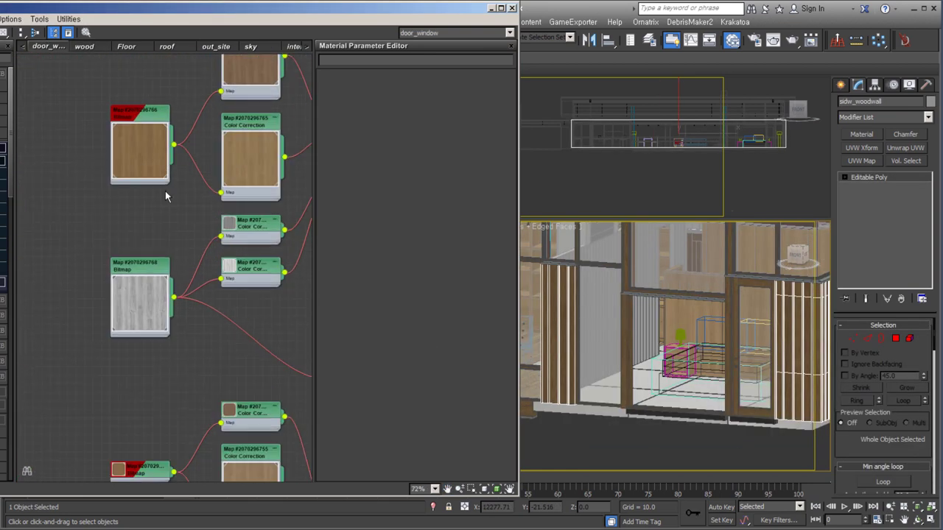
scroll(214, 145, up, 1)
scroll(204, 209, down, 1)
middle_drag(204, 209, 135, 254)
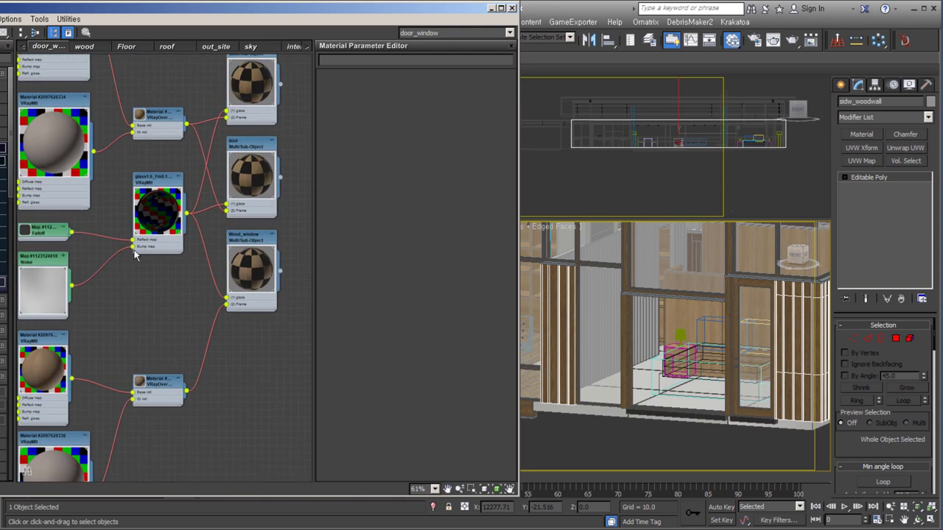
middle_drag(135, 388, 265, 456)
Check the glass1.6_Fm0.1_winbmp material's refraction colour and its Fresnel Falloff reflect map.
double_click(288, 279)
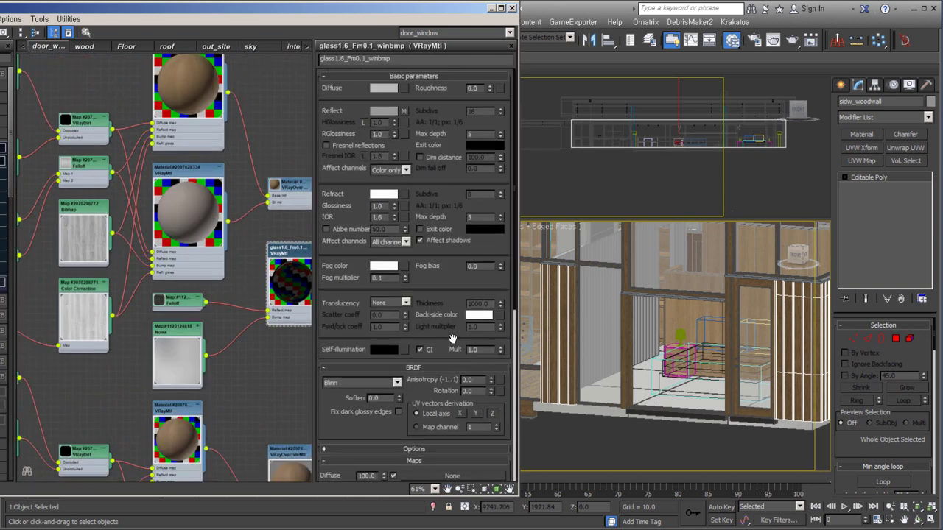
click(385, 195)
click(466, 170)
double_click(178, 302)
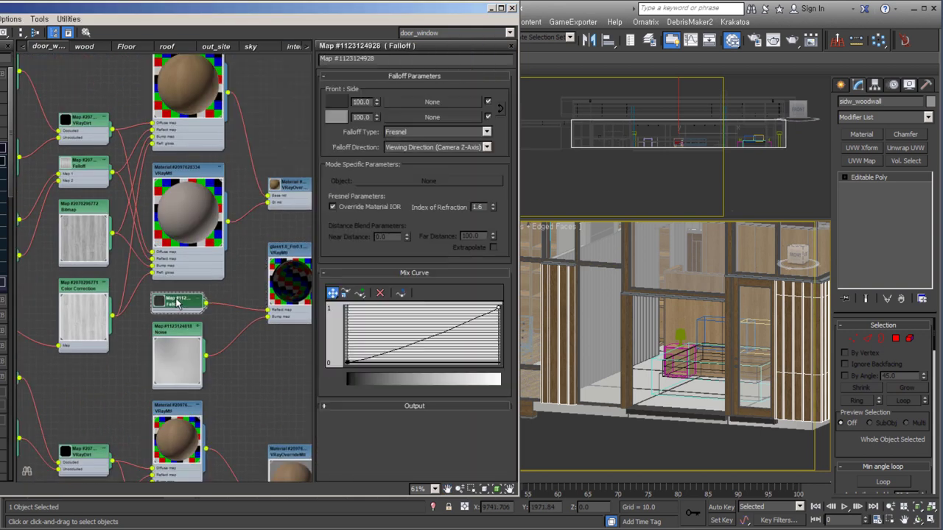
click(377, 127)
click(471, 171)
Inspect the Noise bump map (size 4000, amount 2.0), then return to the glass material.
middle_drag(258, 341, 231, 336)
double_click(265, 274)
double_click(145, 331)
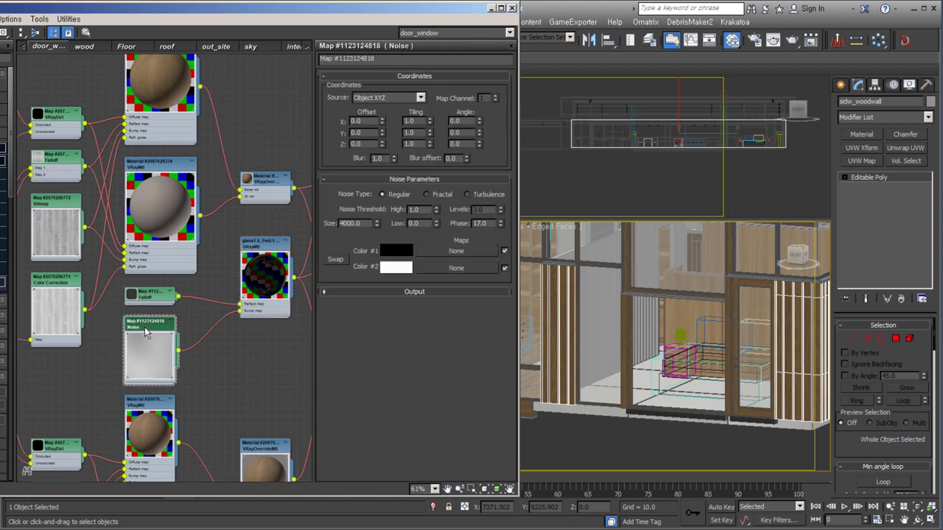
scroll(732, 338, down, 3)
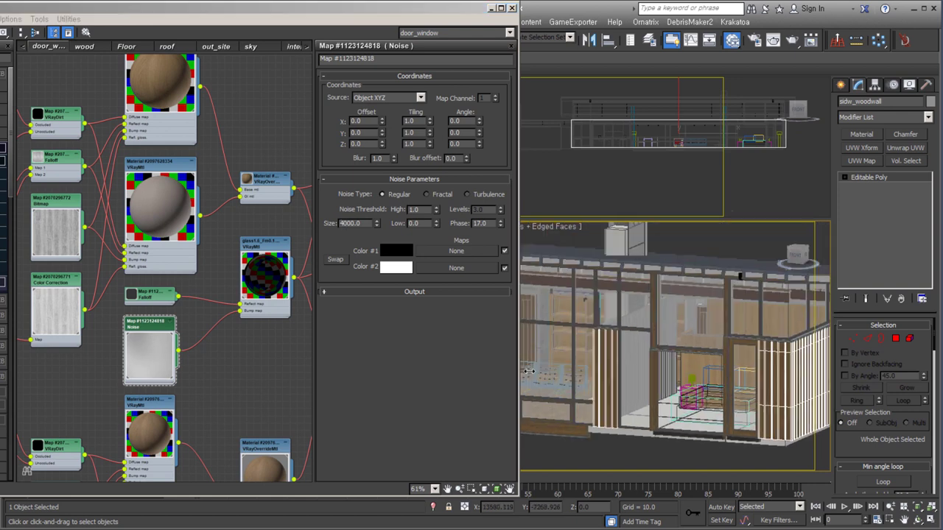
double_click(265, 274)
scroll(361, 221, down, 5)
scroll(362, 161, up, 1)
Pan across the three Multi/Sub-Object materials and the rest of the door_window graph.
middle_drag(241, 373, 141, 344)
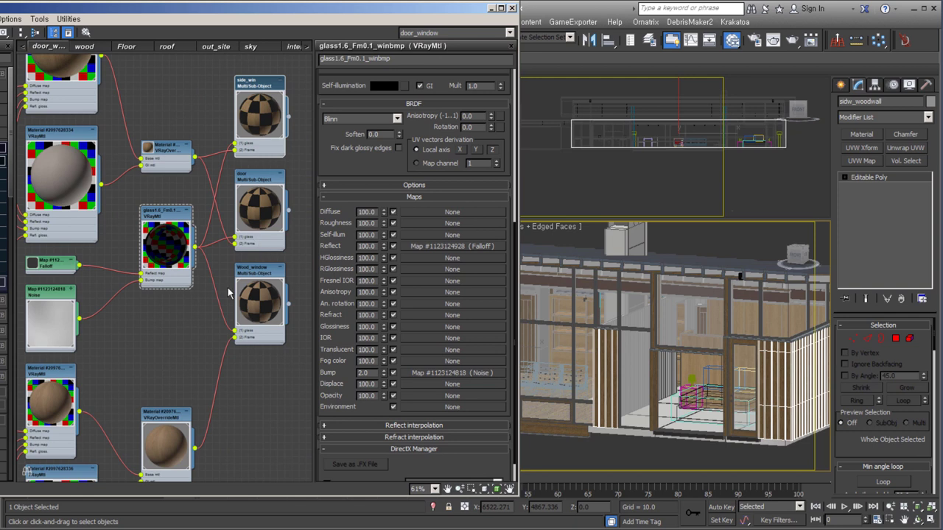
middle_drag(167, 224, 183, 291)
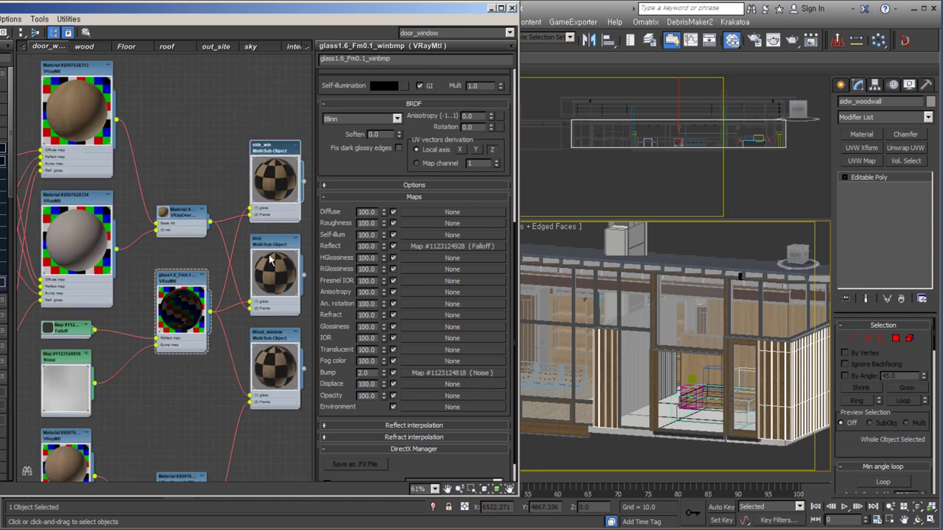
mouse_move(228, 256)
middle_down()
mouse_move(203, 259)
mouse_move(200, 163)
middle_up()
scroll(199, 333, down, 3)
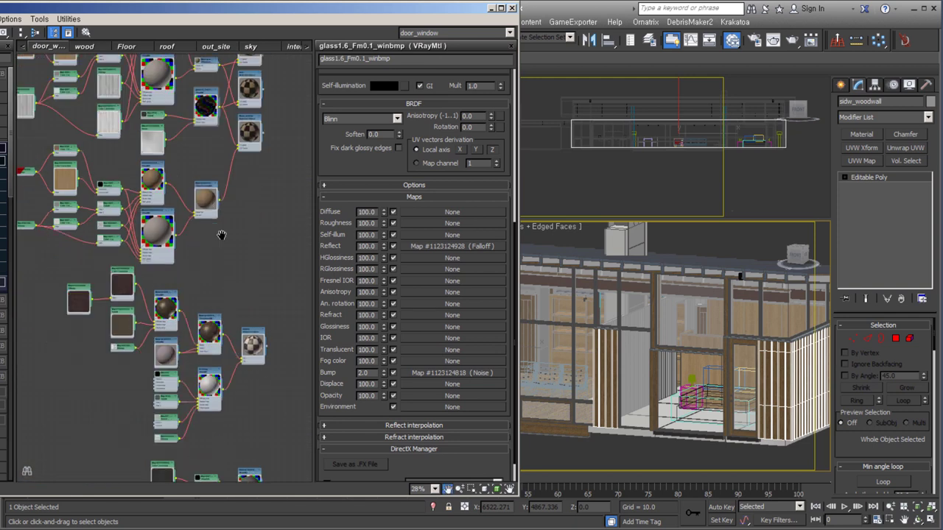
scroll(147, 294, up, 3)
scroll(594, 415, up, 5)
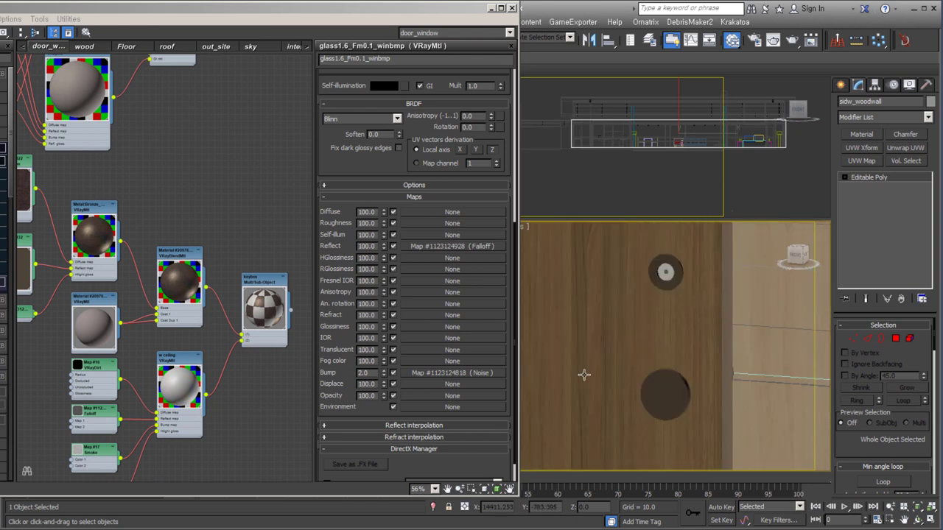
Inspect the bronze Falloff map's front colour without changing it.
scroll(156, 292, up, 2)
scroll(156, 300, up, 3)
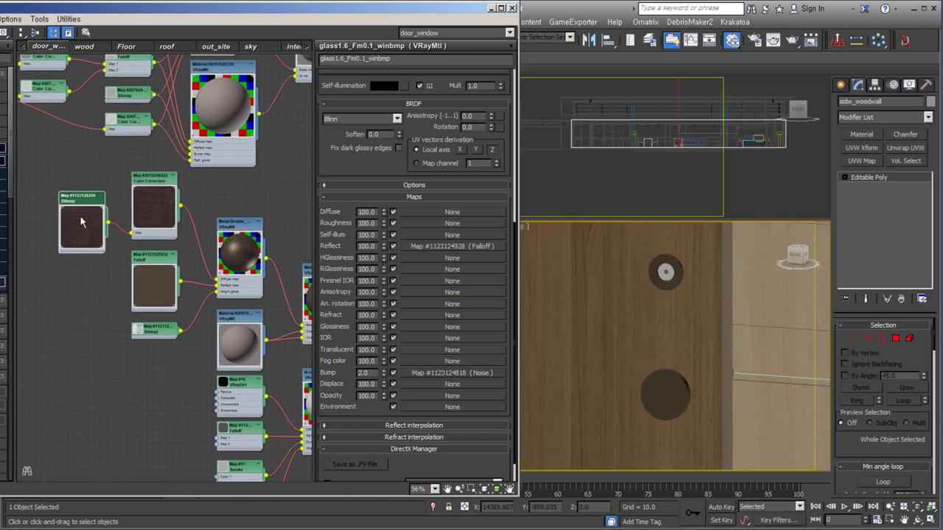
double_click(97, 332)
click(336, 105)
click(442, 174)
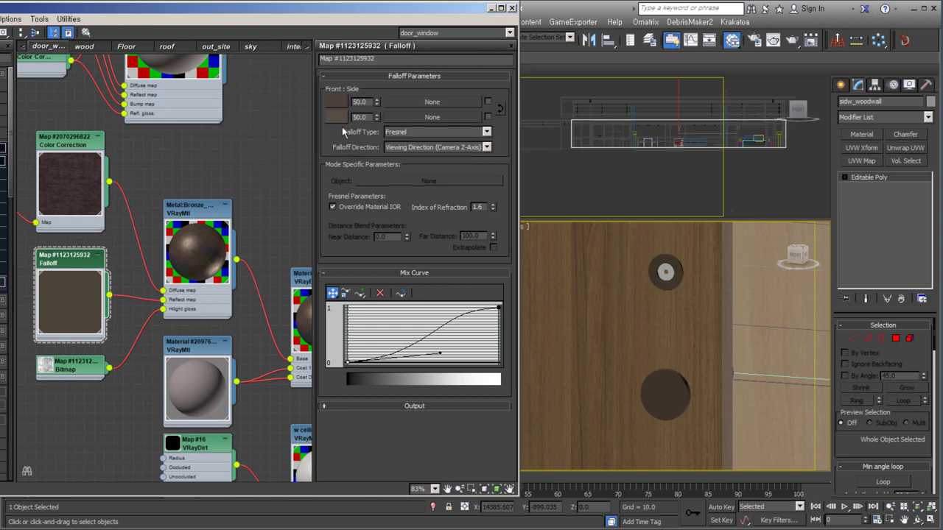
Review the Metal:Bronze_dirty material, its VRayBlendMtl and the coat material's diffuse colour.
double_click(215, 214)
middle_drag(215, 216, 151, 148)
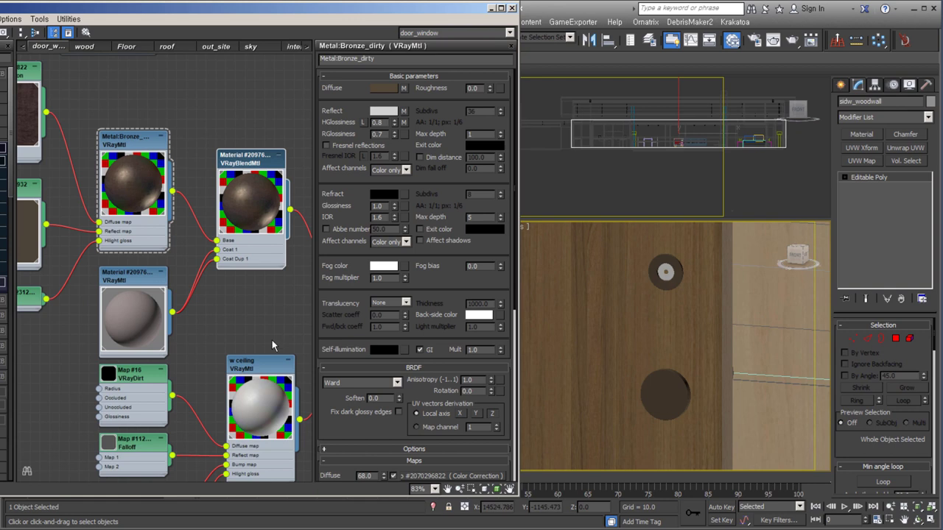
double_click(257, 165)
double_click(135, 282)
click(387, 86)
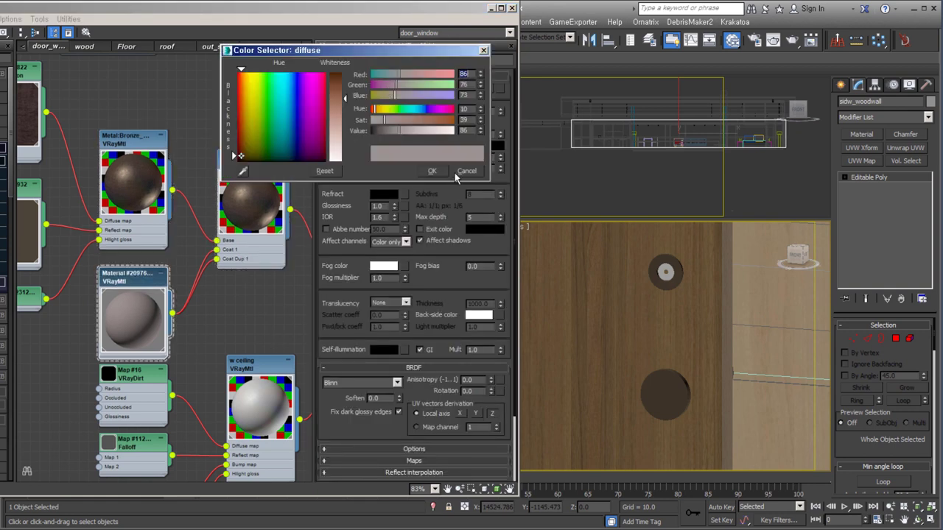
click(406, 120)
click(466, 170)
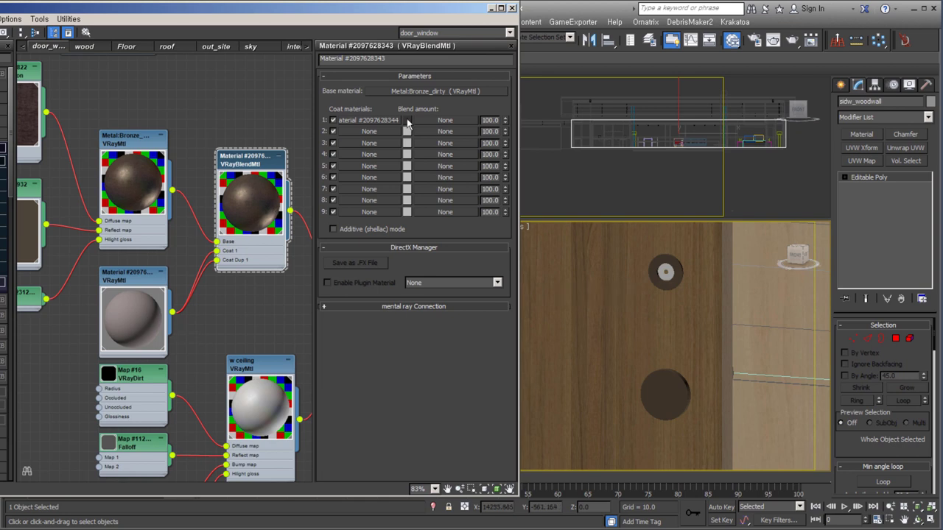
Zoom out in the viewport and select the bed set.
scroll(141, 280, down, 3)
scroll(141, 280, down, 3)
scroll(677, 256, down, 4)
scroll(732, 384, down, 2)
click(732, 384)
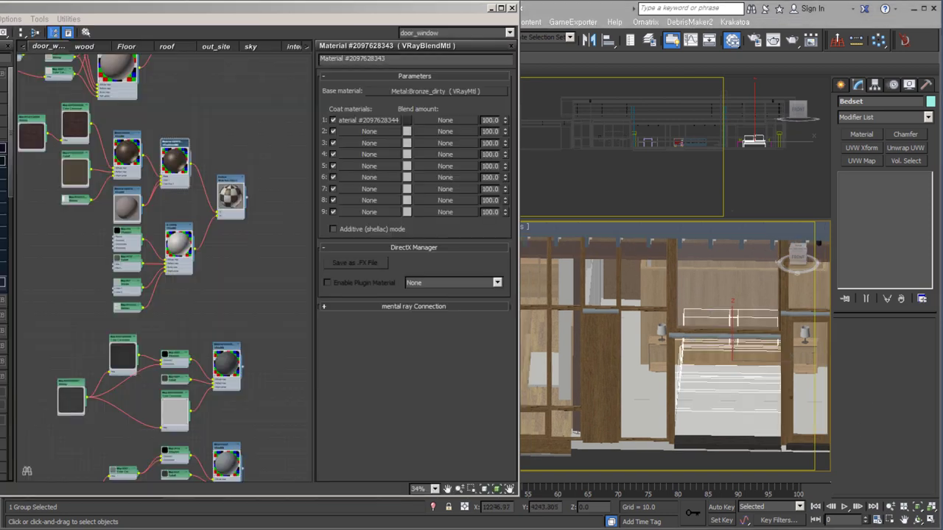
Orbit to the cabinet and round sink, select sink_main and switch to wireframe (F3).
mouse_move(774, 368)
alt+middle_down()
mouse_move(665, 372)
mouse_move(653, 402)
mouse_move(600, 383)
mouse_move(649, 374)
mouse_move(642, 319)
alt+middle_up()
scroll(643, 319, up, 4)
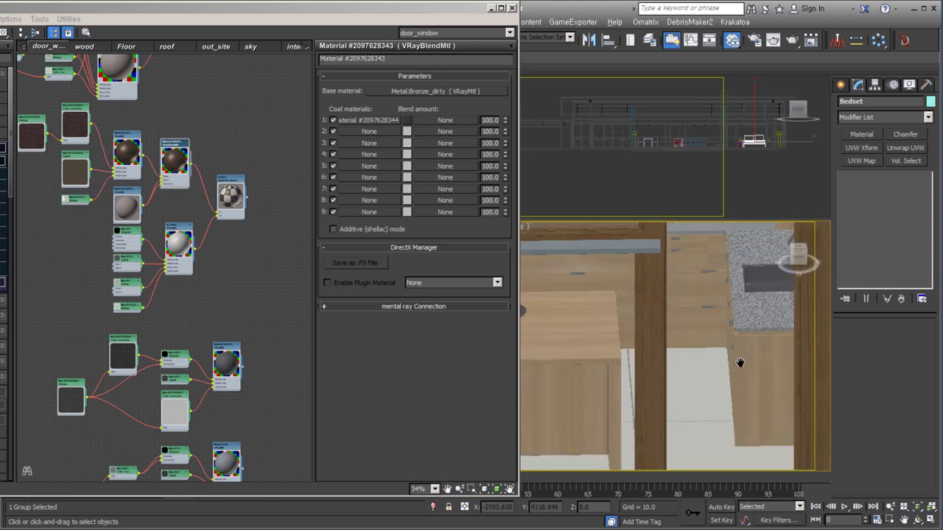
scroll(642, 318, up, 2)
mouse_move(700, 356)
alt+middle_down()
mouse_move(587, 371)
mouse_move(752, 357)
mouse_move(688, 413)
mouse_move(656, 373)
mouse_move(644, 405)
alt+middle_up()
scroll(645, 404, down, 3)
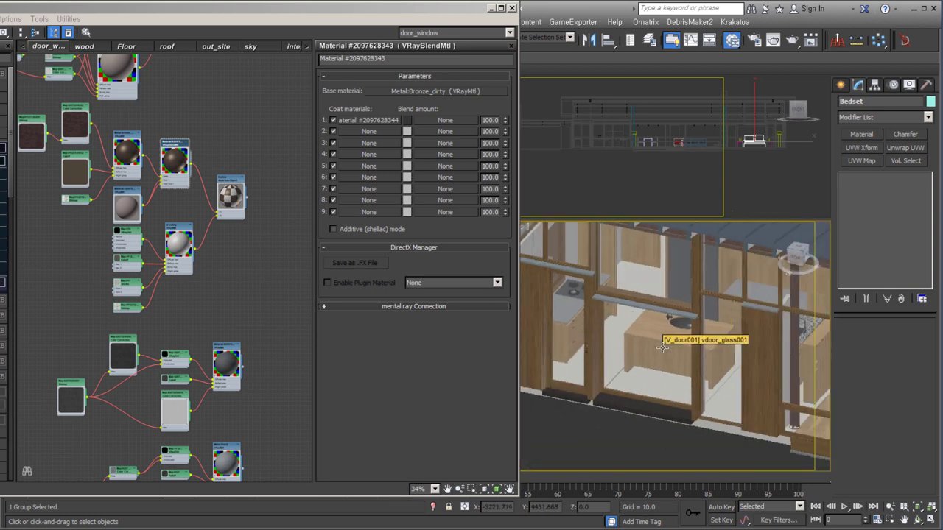
click(682, 335)
key(F3)
Show the interior material graph and frame its VRayOverride material nodes.
click(286, 46)
scroll(207, 227, up, 5)
scroll(99, 371, up, 3)
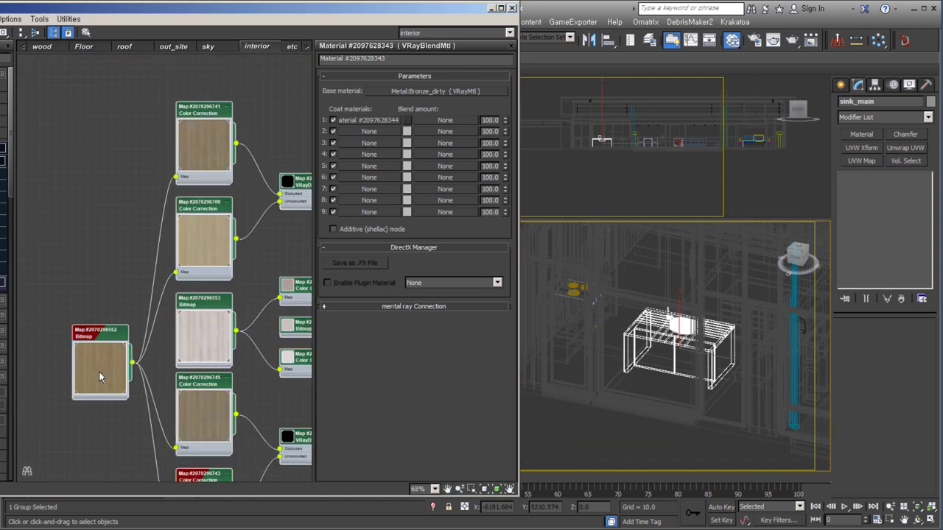
scroll(146, 397, up, 2)
scroll(145, 353, down, 4)
scroll(145, 353, down, 2)
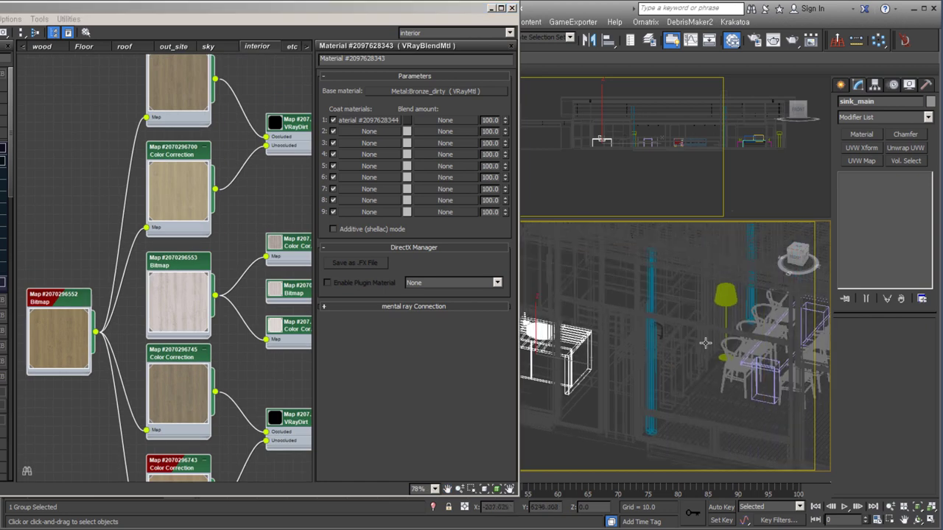
middle_drag(189, 333, 72, 319)
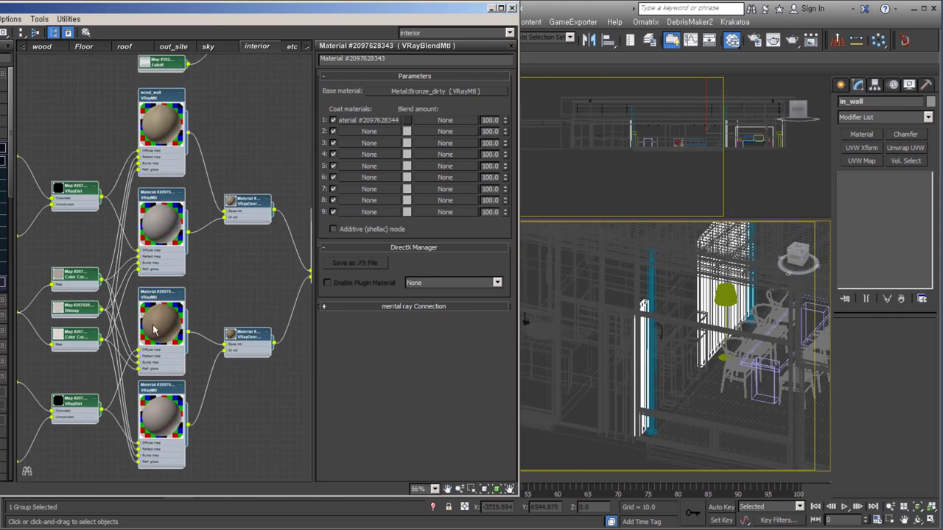
key(z)
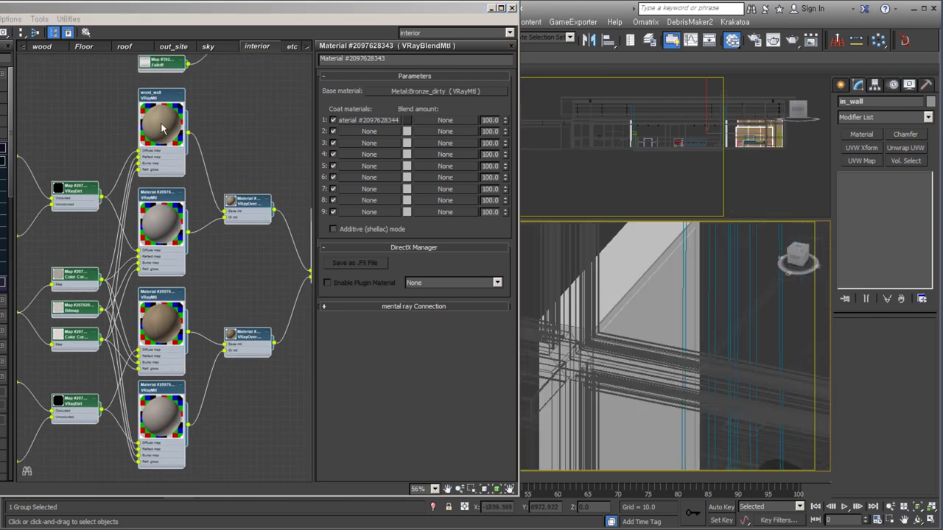
middle_drag(162, 129, 242, 322)
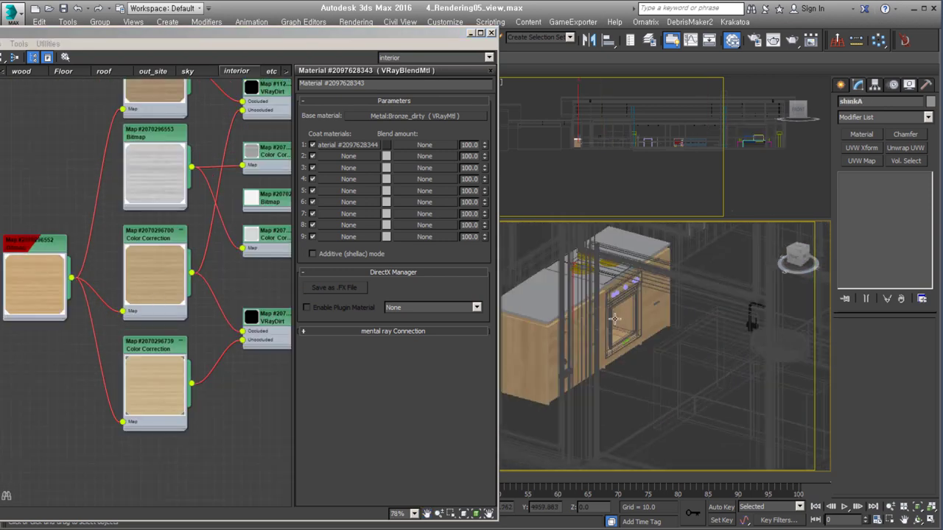
Inspect the sink_graytexture.jpg bitmap's parameters.
double_click(142, 195)
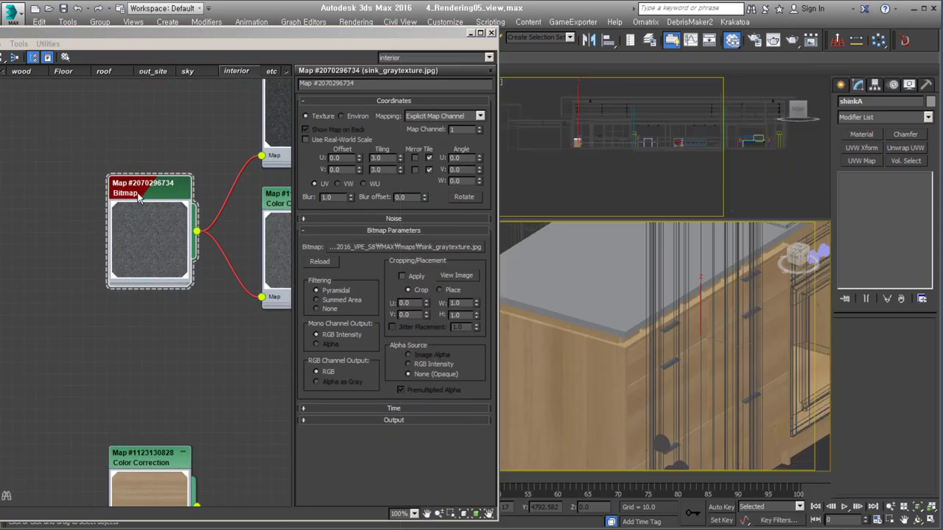
scroll(612, 389, up, 5)
scroll(604, 295, up, 3)
scroll(604, 291, up, 3)
scroll(604, 288, up, 3)
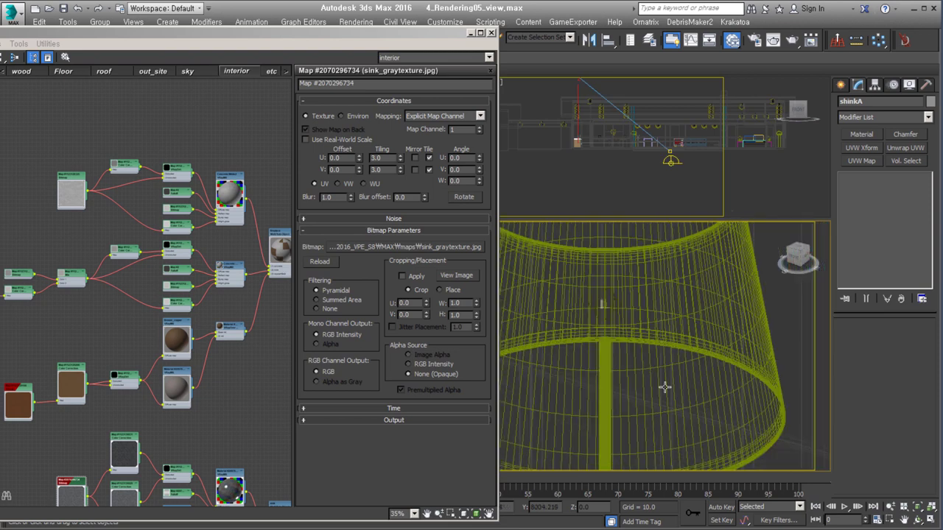
scroll(604, 289, down, 5)
scroll(583, 291, down, 5)
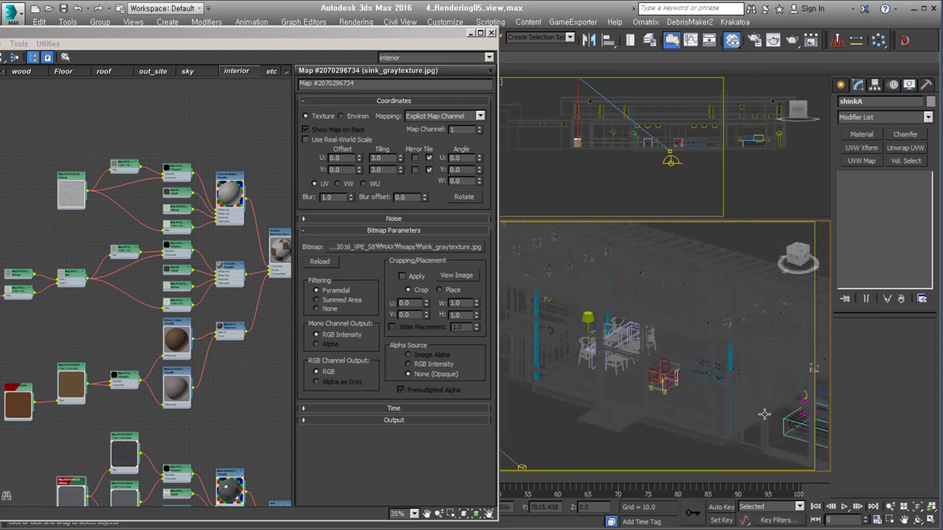
scroll(612, 324, down, 3)
scroll(641, 361, down, 2)
scroll(664, 384, down, 3)
scroll(234, 346, down, 1)
scroll(641, 353, up, 3)
scroll(626, 338, up, 2)
Select the floor object and show the Floor material graph.
click(624, 336)
scroll(617, 334, up, 2)
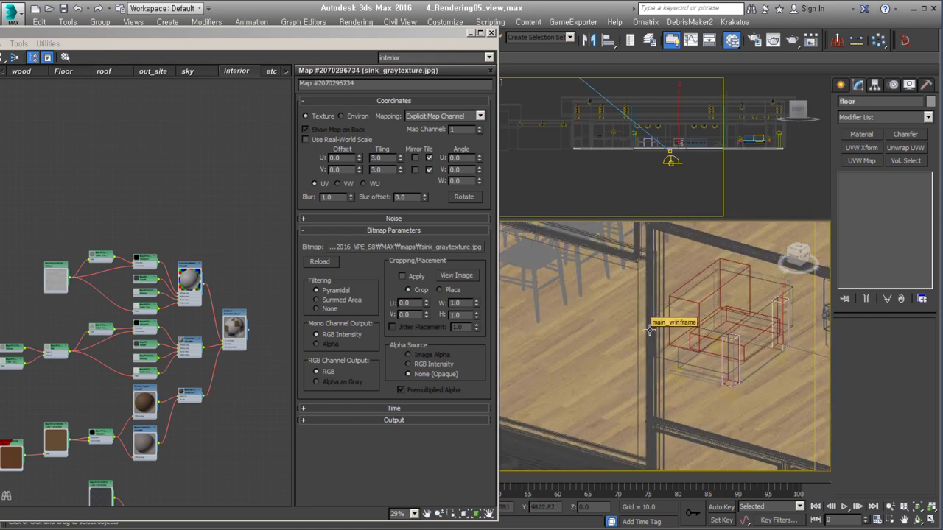
middle_drag(618, 368, 576, 382)
scroll(560, 399, down, 3)
scroll(589, 354, down, 2)
scroll(680, 319, up, 3)
scroll(680, 319, up, 2)
click(63, 71)
drag(176, 37, 213, 39)
Zoom into the Floor graph and select its second bitmap node.
scroll(269, 262, up, 4)
scroll(221, 326, up, 2)
scroll(122, 176, up, 2)
scroll(123, 175, up, 2)
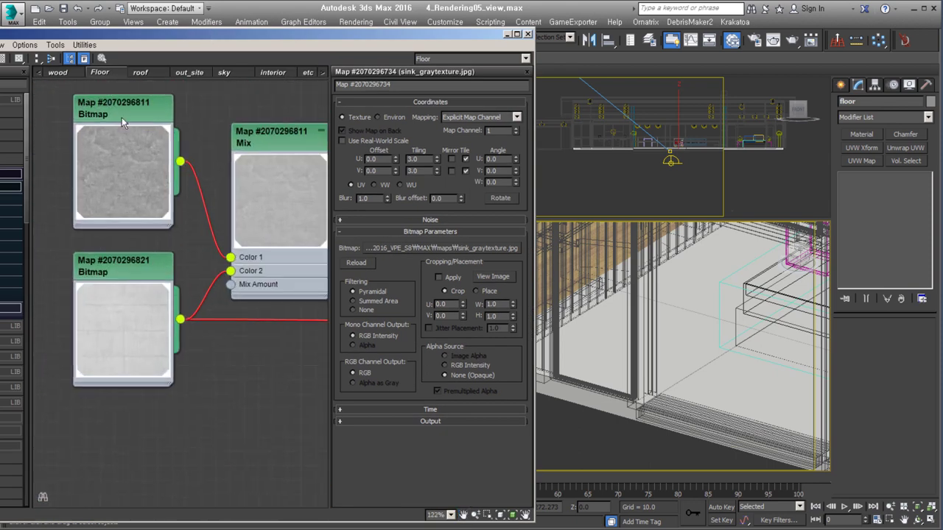
click(122, 274)
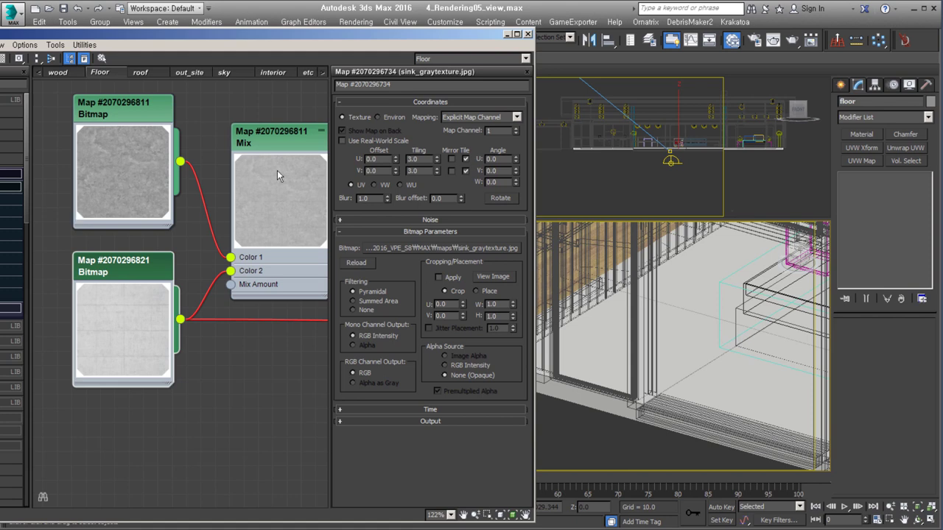
scroll(261, 208, down, 1)
Check the VRayDirt map (radius 150.0, 26 subdivs) and frame the whole Floor network.
middle_drag(243, 413, 221, 229)
double_click(221, 230)
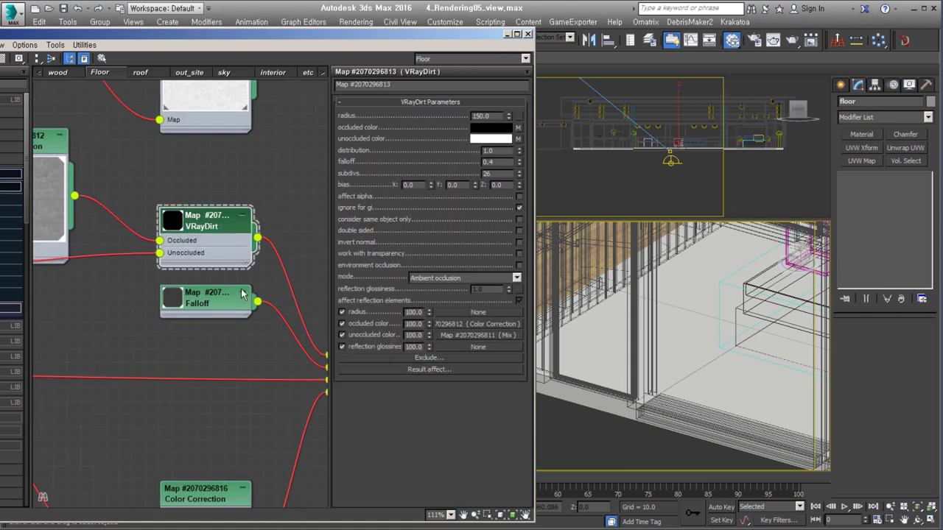
middle_drag(251, 332, 139, 281)
middle_drag(148, 400, 88, 400)
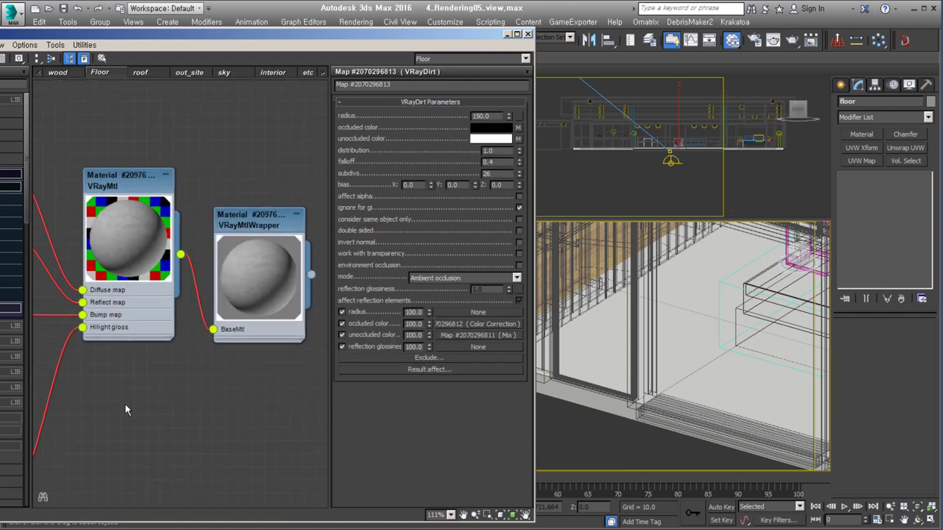
scroll(147, 332, down, 5)
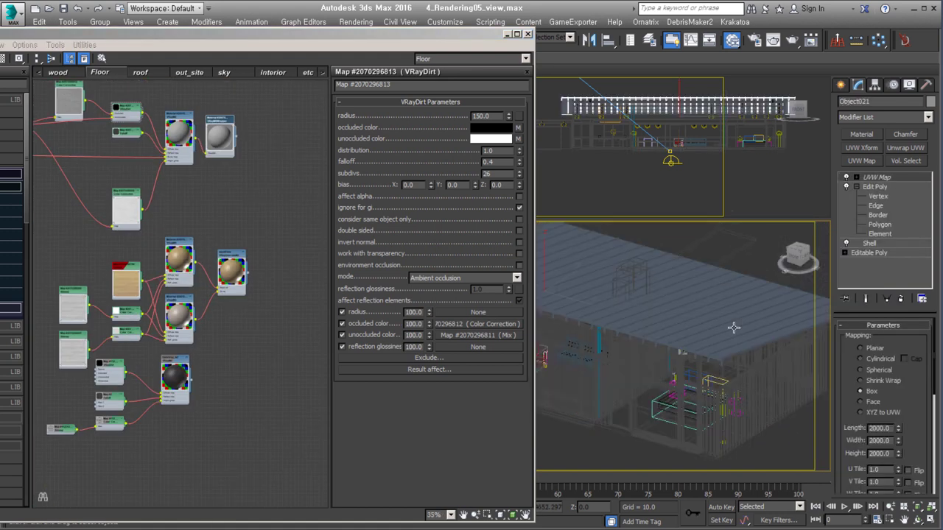
Show the roof material network and inspect its Falloff map's second colour.
click(140, 72)
scroll(73, 302, up, 3)
middle_drag(74, 302, 276, 309)
double_click(171, 249)
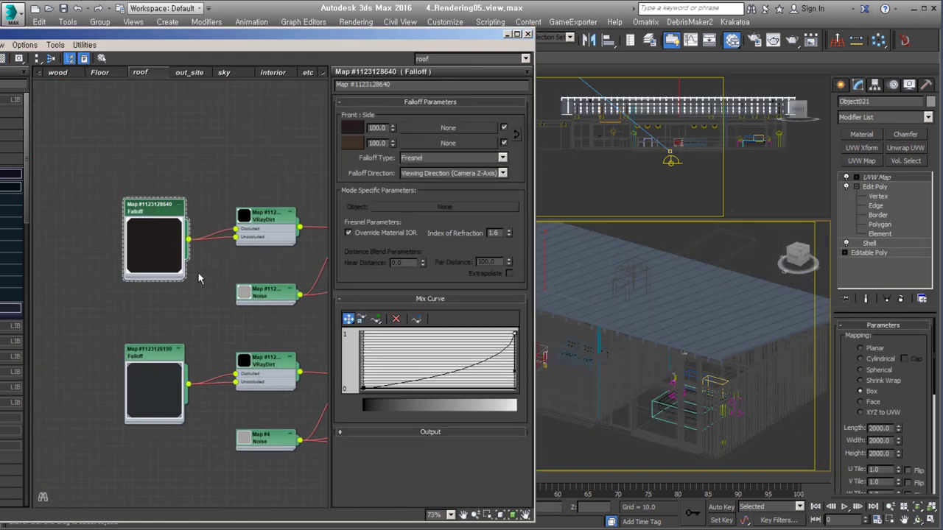
click(355, 146)
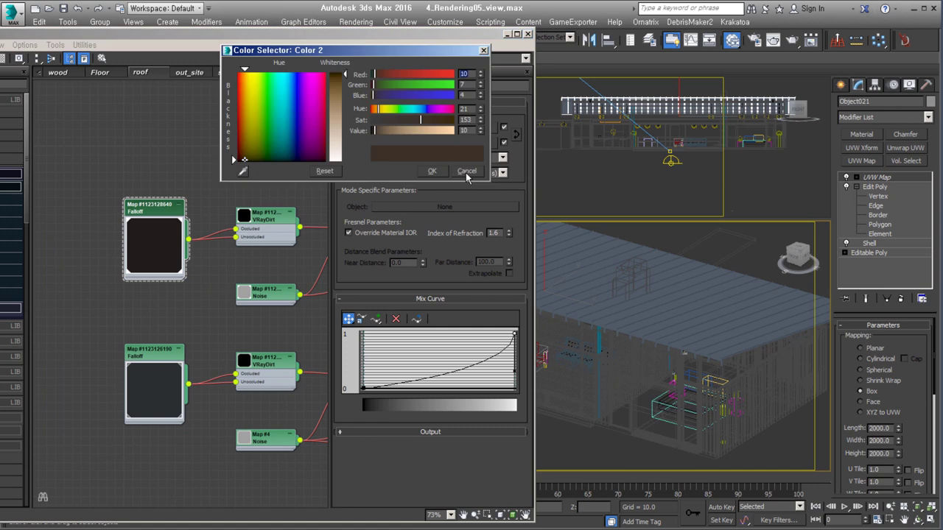
click(466, 171)
Check the roof VRayDirt map and the Mix map's second colour.
mouse_move(262, 236)
middle_down()
mouse_move(137, 236)
mouse_move(168, 266)
middle_up()
double_click(137, 234)
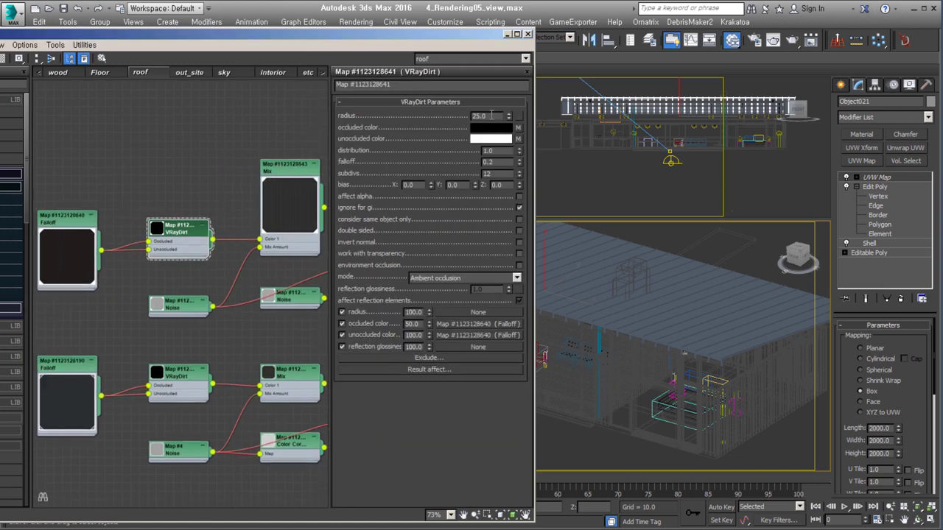
middle_drag(290, 268, 202, 273)
double_click(205, 179)
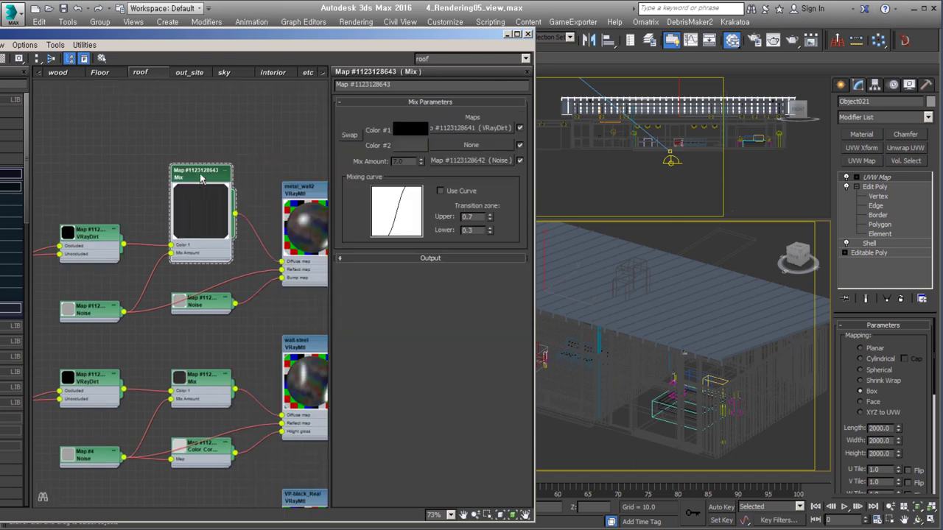
click(405, 147)
click(466, 171)
Review the Noise map, then metal_wall2 VRayMtl with Fresnel IOR 3.5 and 24 reflect subdivs.
scroll(122, 324, up, 3)
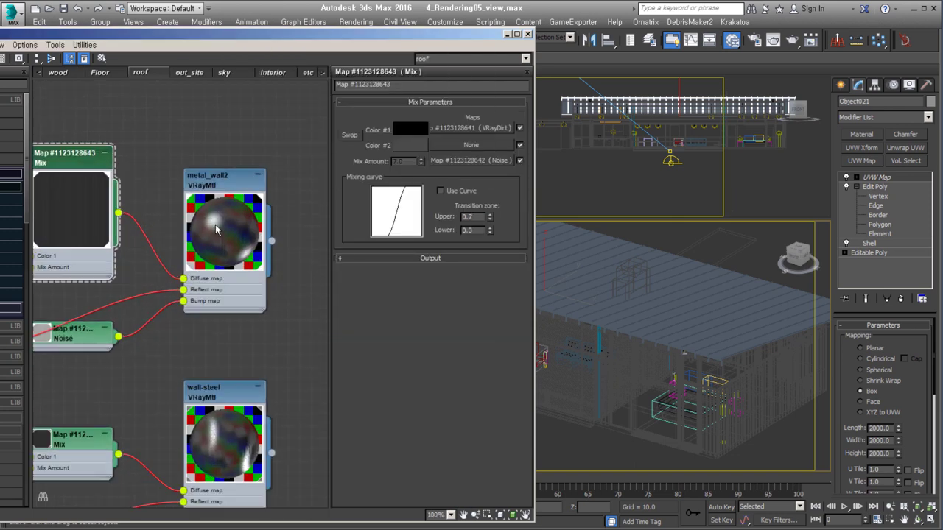
double_click(120, 281)
scroll(53, 287, up, 2)
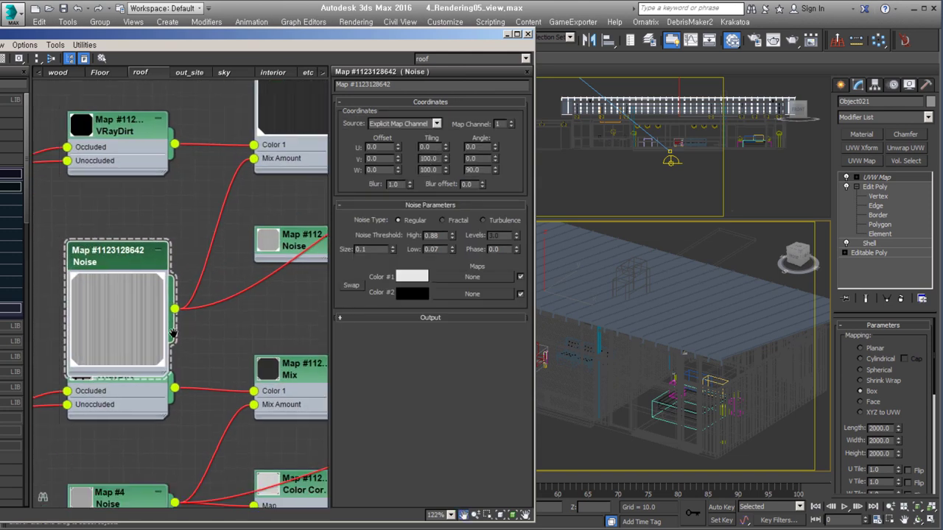
mouse_move(152, 303)
middle_down()
mouse_move(254, 284)
mouse_move(180, 342)
middle_up()
scroll(254, 284, down, 3)
scroll(60, 285, up, 2)
double_click(110, 275)
double_click(203, 156)
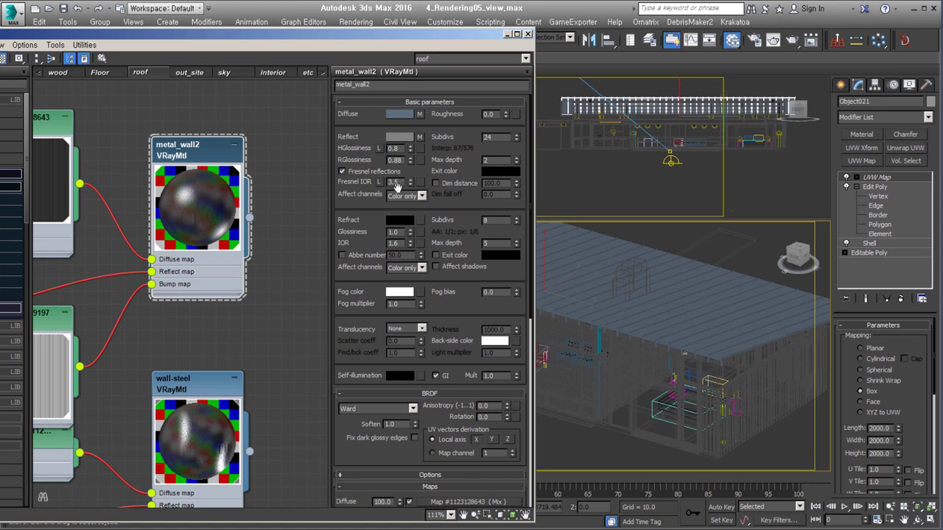
Switch metal_wall2's BRDF reflection model to Ward, after briefly trying Blinn.
middle_drag(33, 254, 280, 256)
double_click(280, 256)
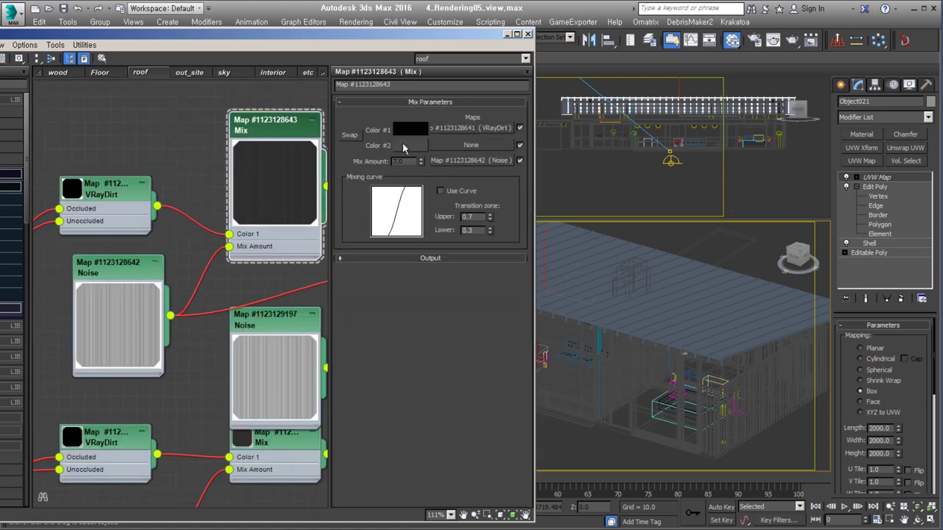
click(375, 409)
click(380, 417)
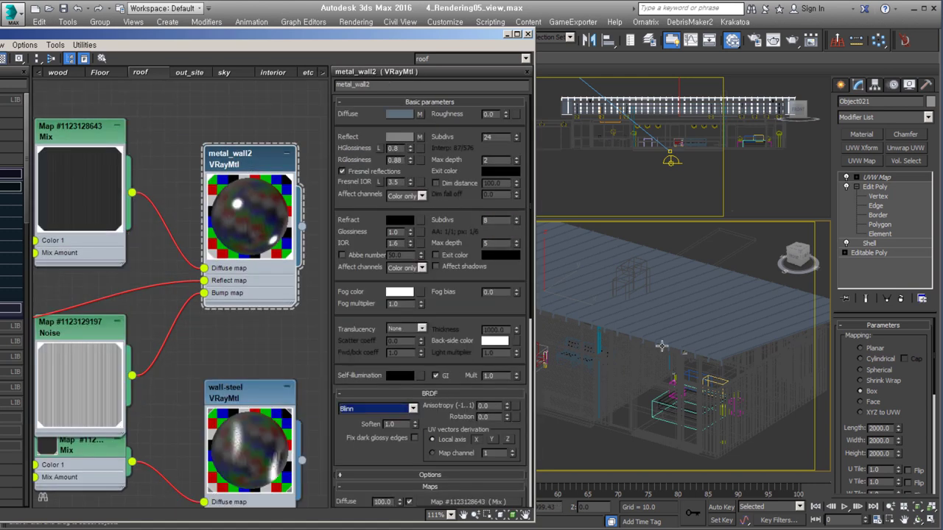
click(376, 409)
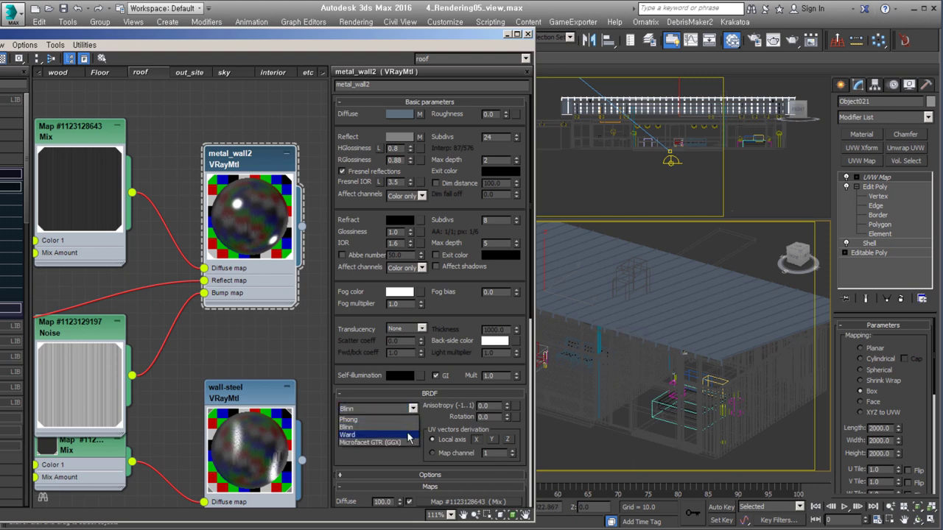
click(368, 436)
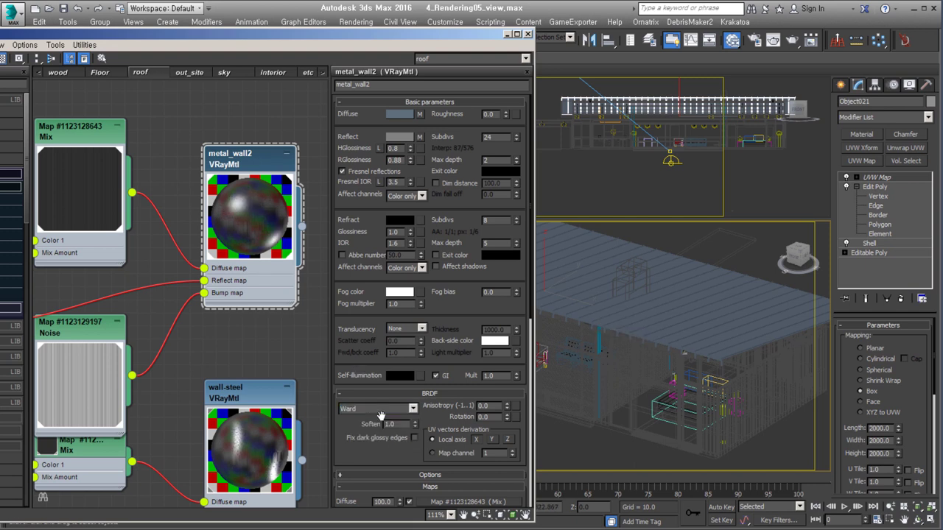
Select back_Metalwall, review the wall-steel material, and move the Slate editor aside.
click(685, 352)
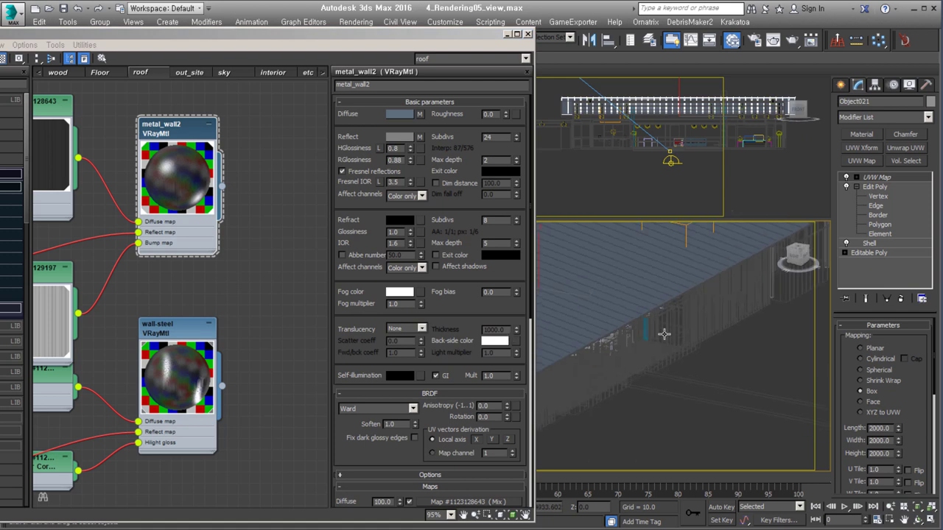
double_click(177, 364)
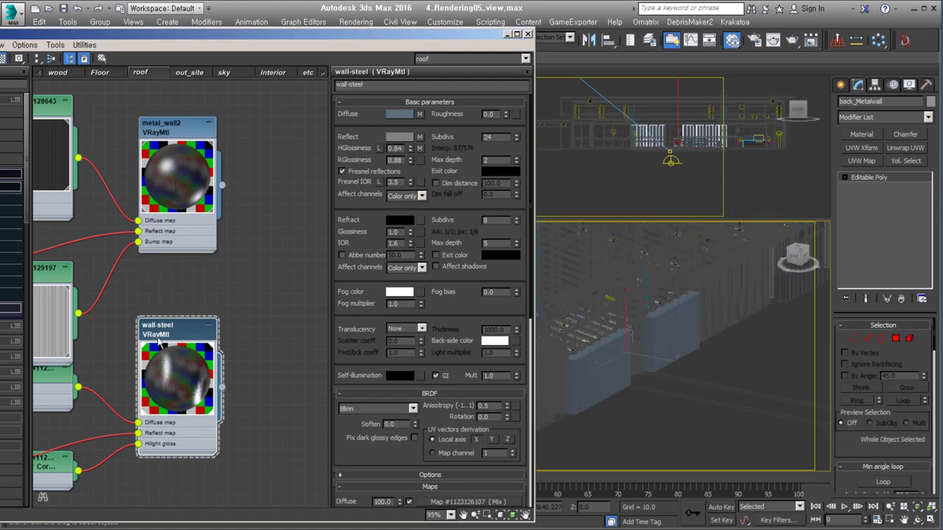
scroll(243, 312, down, 2)
scroll(295, 432, down, 3)
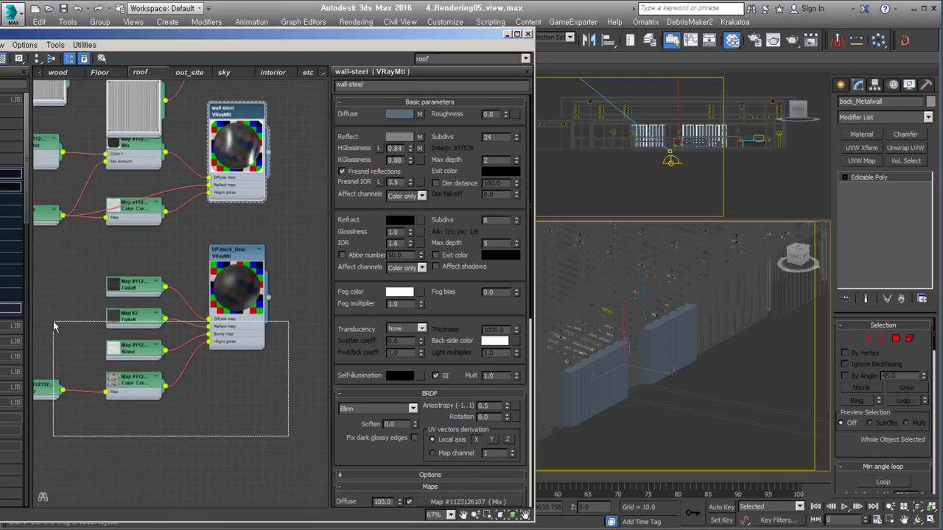
middle_drag(686, 365, 783, 381)
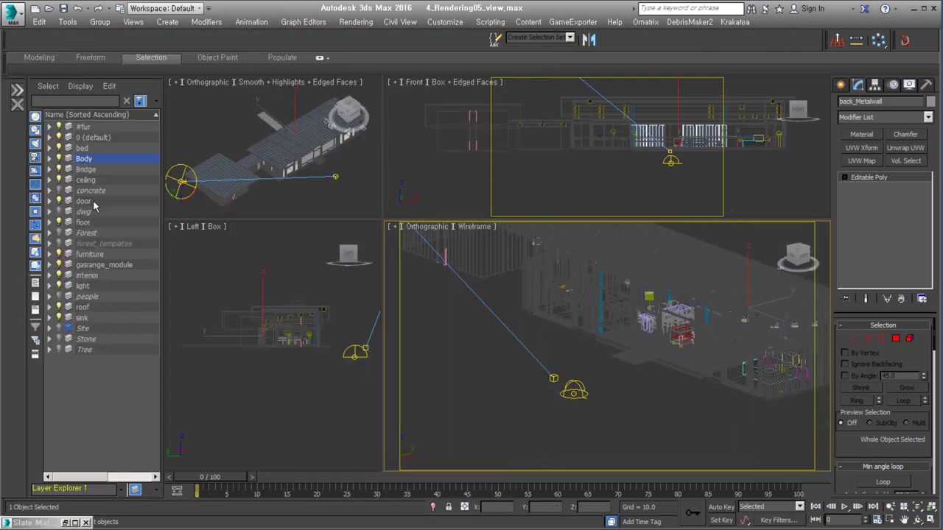
Zoom the shaded perspective view in and select the out_floorconcrete slab.
key(F3)
scroll(651, 378, up, 5)
scroll(651, 379, up, 3)
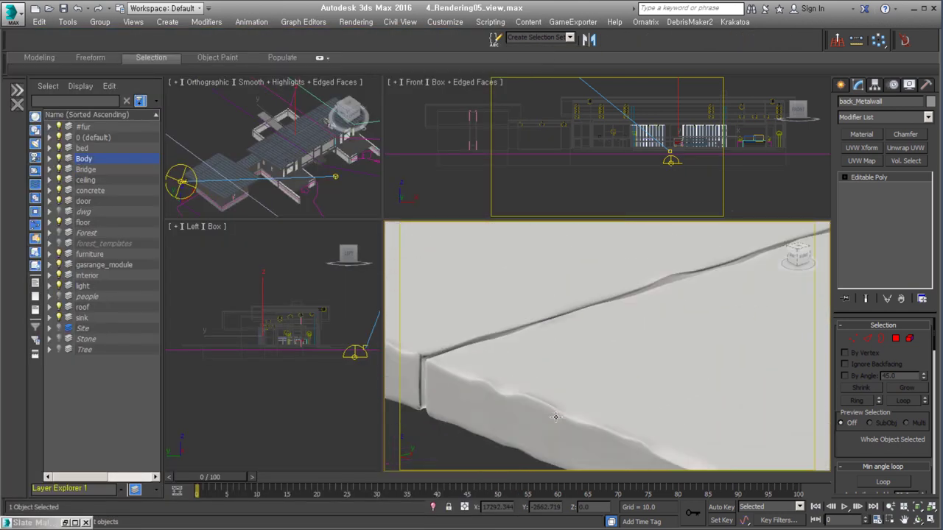
click(647, 398)
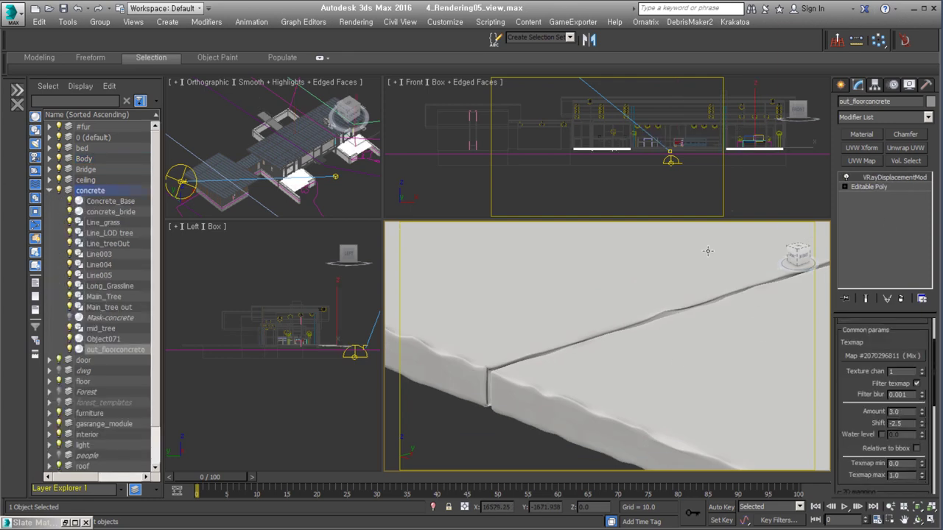
Toggle the slab between wireframe and shaded, then add a Relax modifier (0.5, 3 iterations).
scroll(652, 385, up, 3)
key(F3)
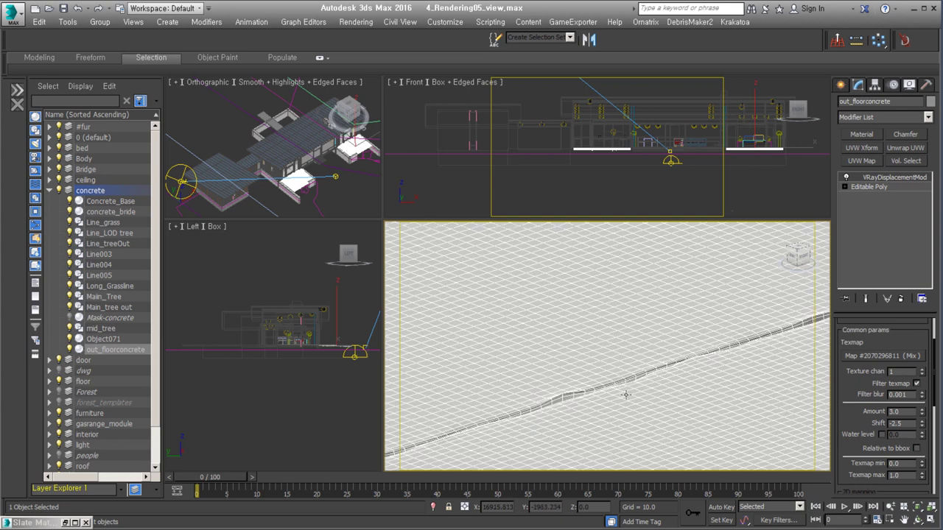
scroll(672, 371, up, 2)
key(F3)
click(907, 118)
click(871, 256)
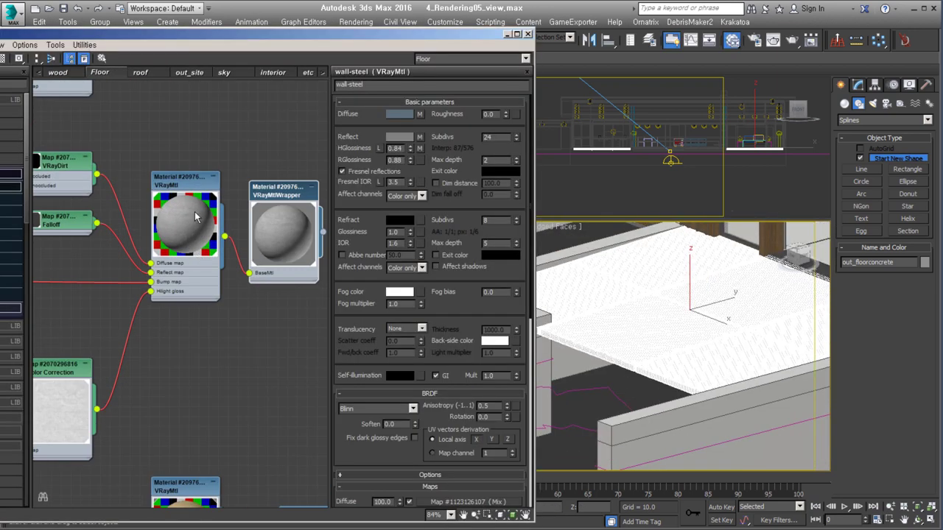
Review the Floor VRayMtlWrapper GI settings and floor VRayMtl maps, then orbit the concrete model.
double_click(288, 198)
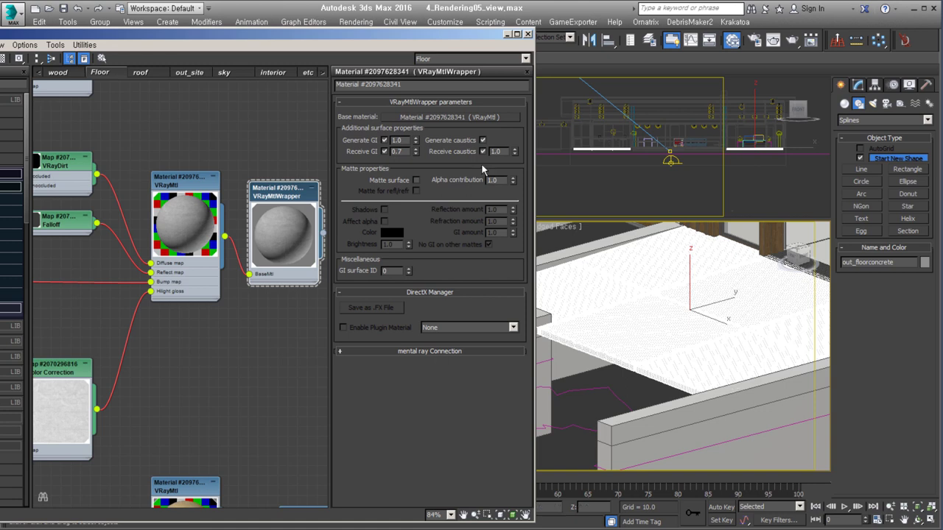
double_click(179, 187)
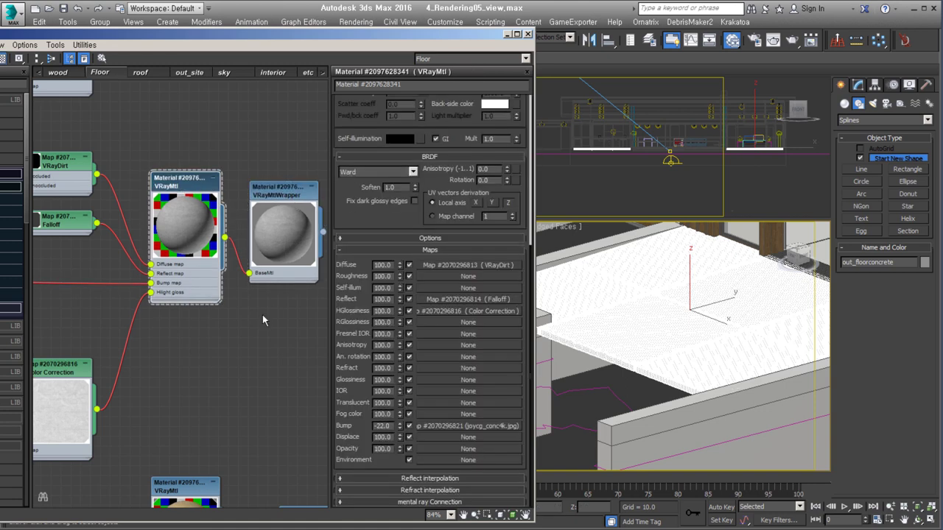
scroll(137, 215, down, 3)
middle_drag(204, 379, 249, 339)
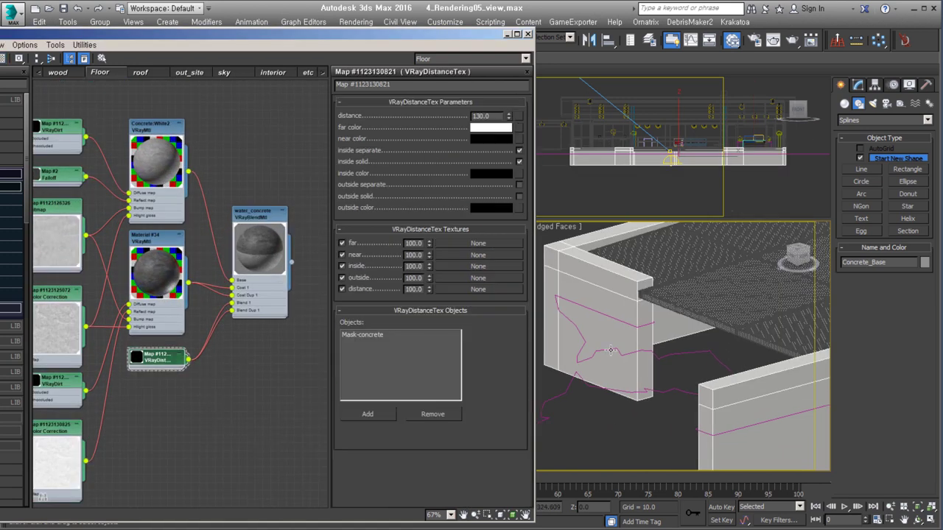
alt+middle_drag(545, 344, 601, 337)
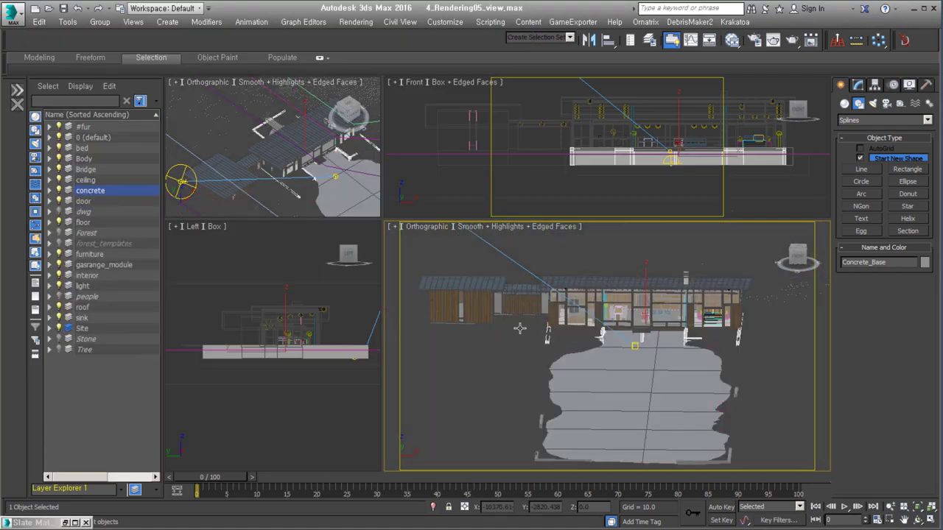
Select and zoom to lake_water, then open the Slate editor on the out_site view.
click(699, 415)
key(z)
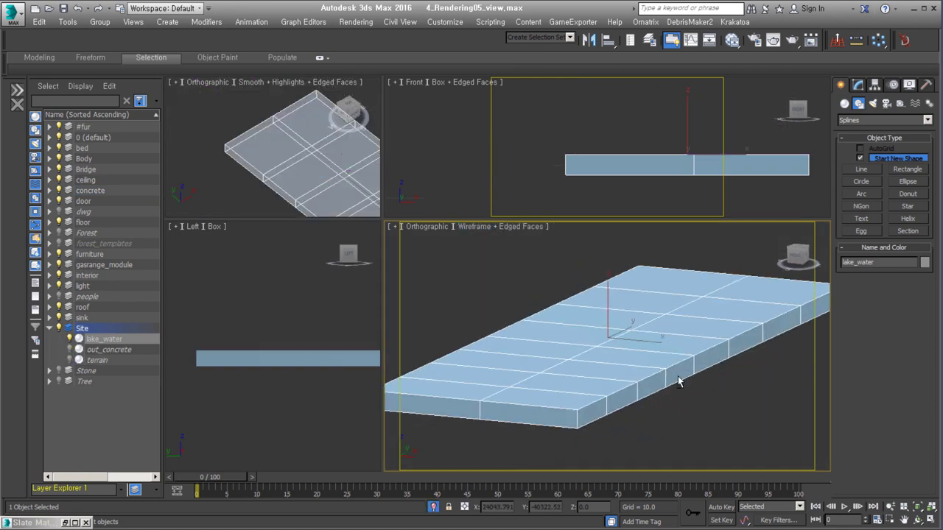
click(858, 84)
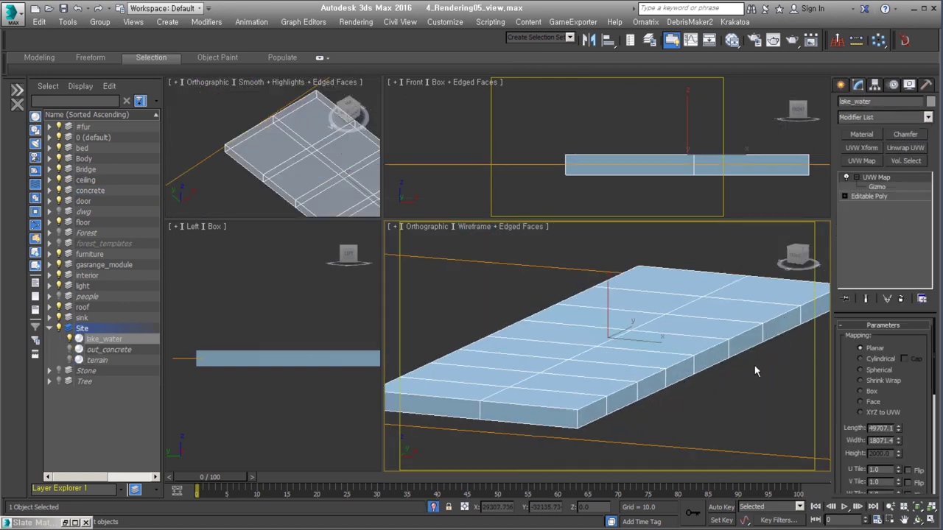
click(731, 39)
click(190, 72)
scroll(245, 324, up, 5)
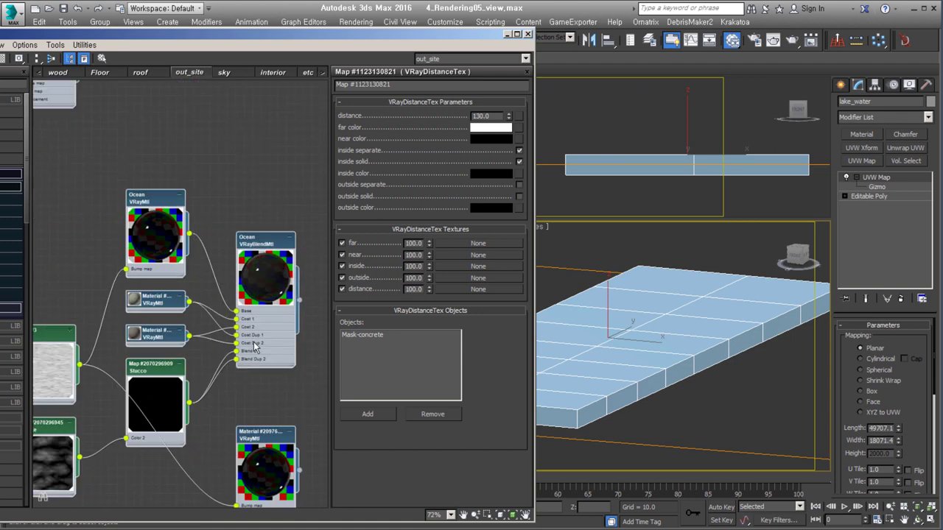
Open the Ocean blend and base materials and auto-arrange the Noise bump nodes into a column.
double_click(280, 85)
double_click(224, 150)
middle_drag(37, 289, 109, 254)
scroll(70, 255, up, 2)
key(l)
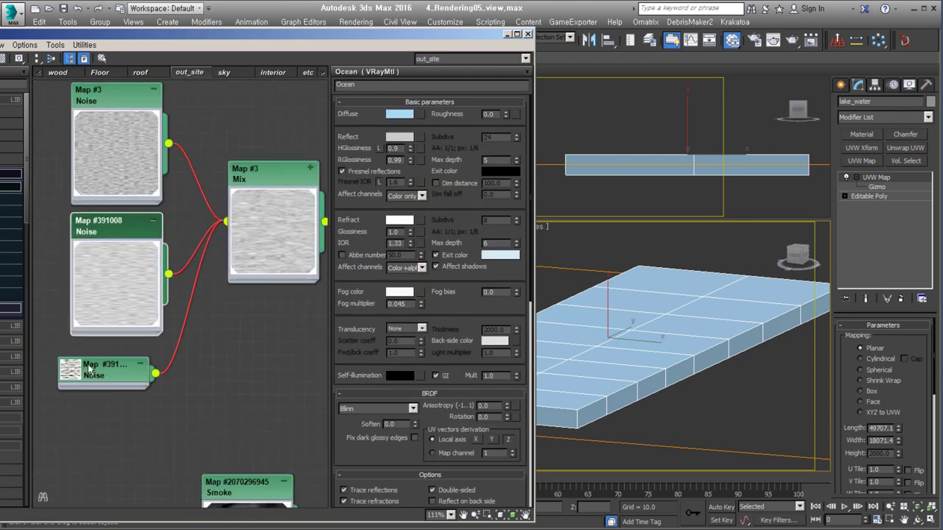
Inspect the Ocean water's diffuse and reflection colours.
scroll(680, 336, down, 5)
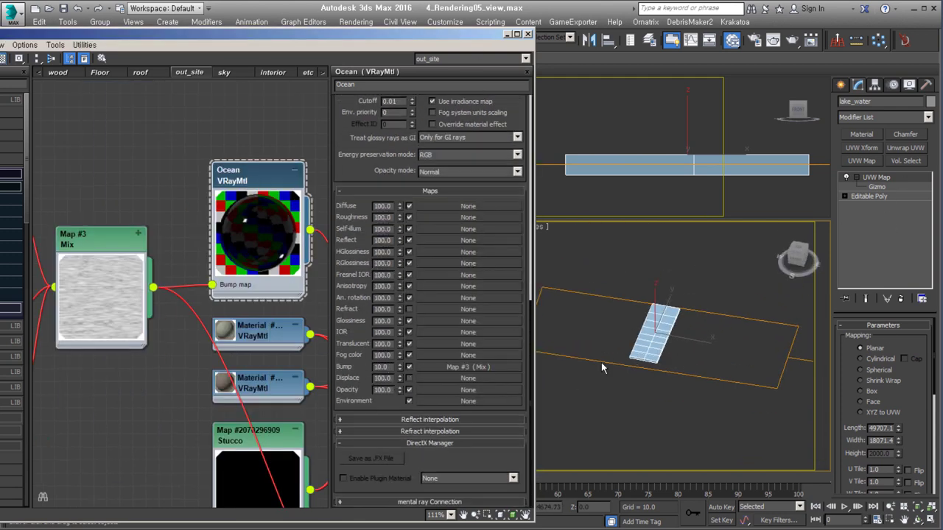
scroll(354, 158, up, 10)
click(399, 114)
click(408, 137)
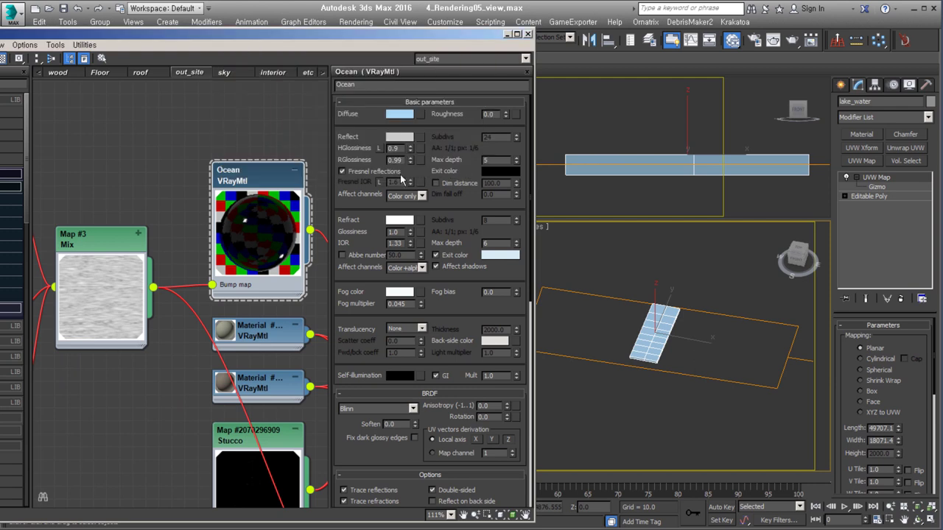
scroll(245, 225, up, 3)
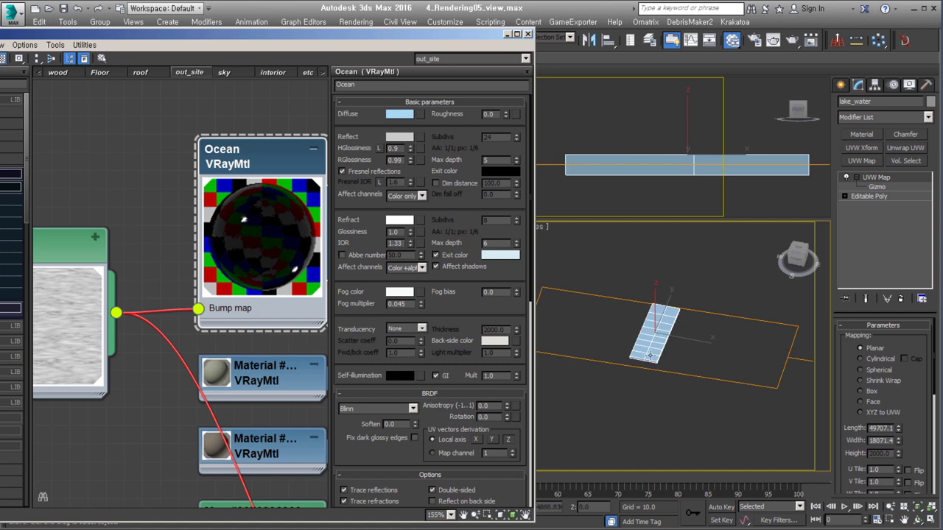
Check the Ocean refraction fog colour, leaving it unchanged.
click(399, 293)
click(467, 171)
click(397, 295)
click(467, 171)
scroll(457, 274, down, 5)
scroll(457, 274, up, 5)
scroll(95, 200, down, 2)
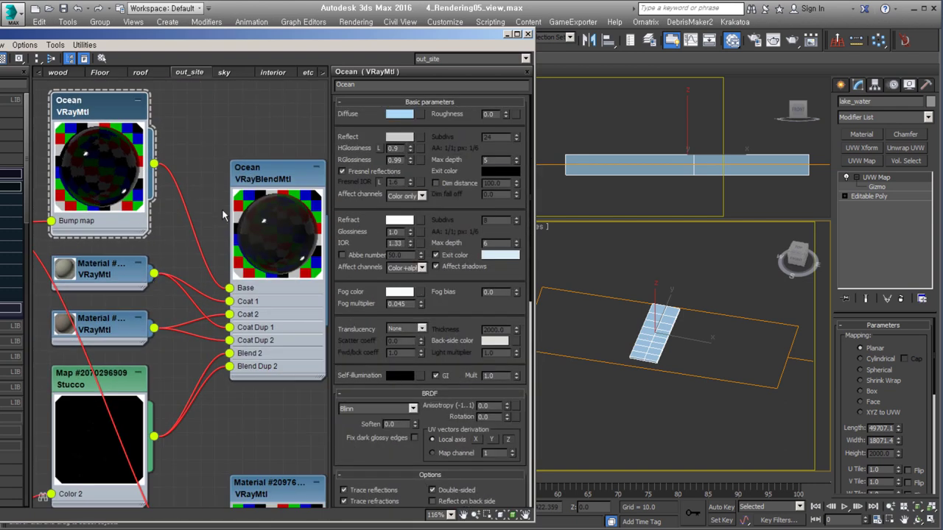
Move the Ocean blend node up-left and inspect the first coat and blend colours.
mouse_move(272, 177)
mouse_down()
mouse_move(272, 149)
mouse_move(260, 136)
mouse_up()
click(96, 267)
click(399, 114)
click(469, 171)
click(256, 242)
click(423, 146)
click(472, 184)
Inspect the second coat material's diffuse colour.
middle_drag(98, 330, 139, 308)
click(131, 308)
click(400, 113)
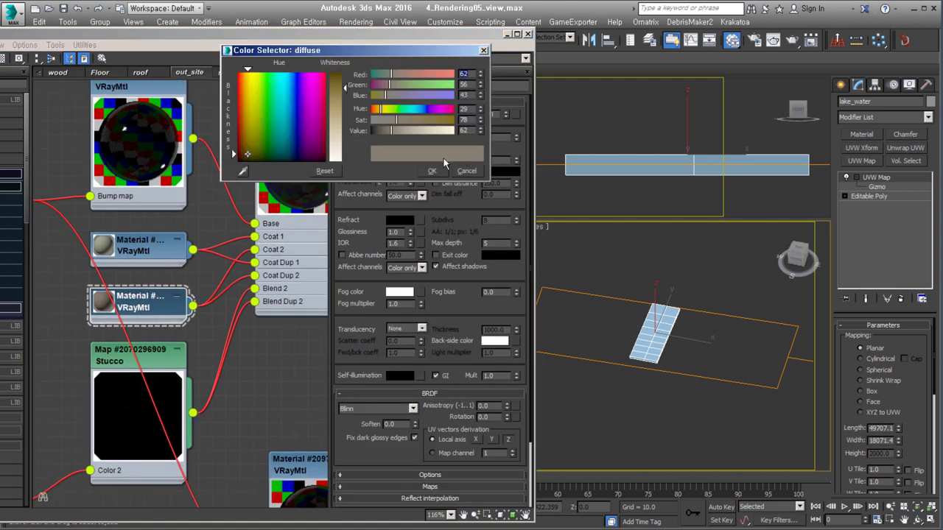
click(432, 170)
Set the Stucco mask's threshold to 0.41 and thickness to 0.68.
click(138, 398)
scroll(103, 413, up, 2)
scroll(224, 390, up, 1)
scroll(225, 394, up, 1)
mouse_move(458, 237)
mouse_down()
mouse_move(460, 221)
mouse_move(462, 250)
mouse_move(496, 240)
mouse_move(459, 230)
mouse_up()
click(498, 224)
scroll(192, 295, down, 1)
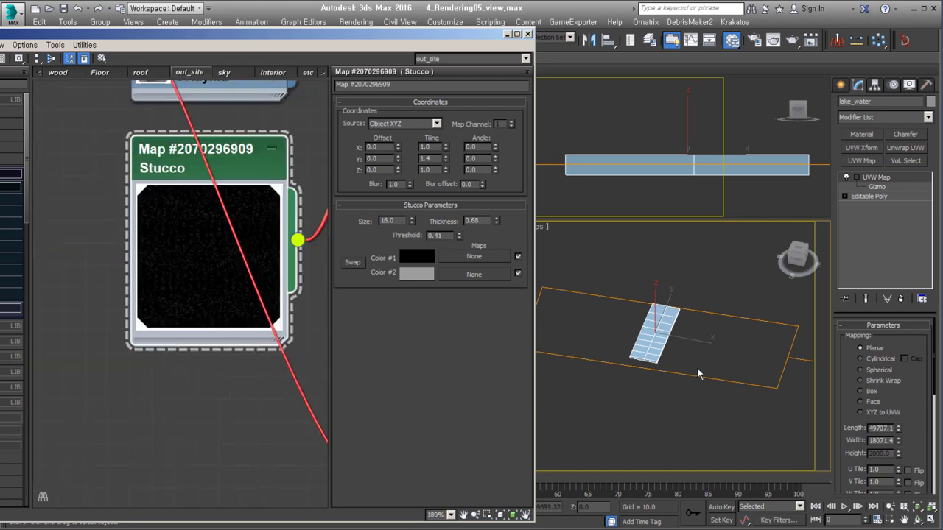
middle_drag(191, 295, 221, 257)
Wire the Smoke map into the Stucco mask's Color 2 slot.
middle_drag(295, 310, 171, 331)
middle_drag(260, 376, 111, 391)
double_click(59, 273)
drag(93, 352, 276, 338)
middle_drag(277, 338, 211, 288)
scroll(211, 288, up, 2)
scroll(157, 295, down, 3)
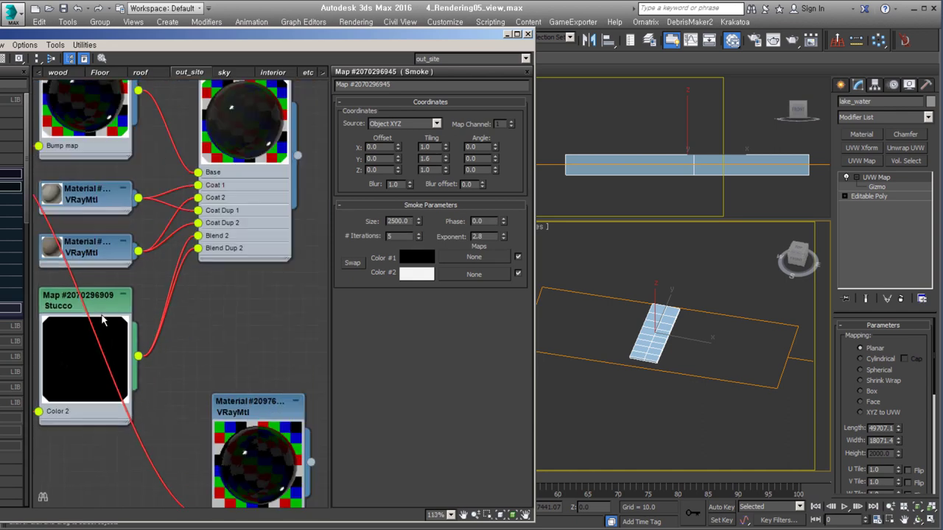
scroll(216, 336, down, 3)
Review the Ocean blend material, then switch Slate to the Grass view.
double_click(177, 310)
middle_drag(168, 330, 292, 391)
scroll(292, 391, down, 3)
click(309, 72)
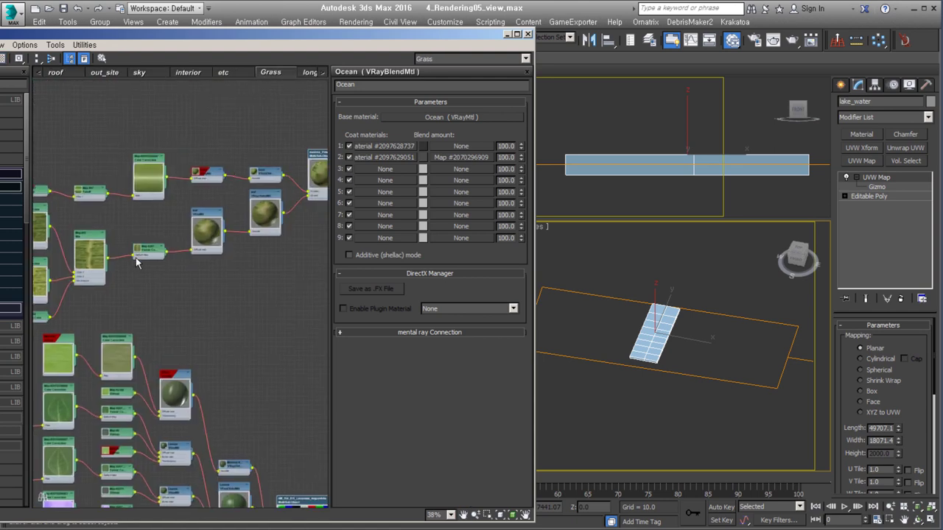
Open the grass Forest Color map and inspect both tint gradient colours.
scroll(181, 214, up, 2)
scroll(188, 218, up, 1)
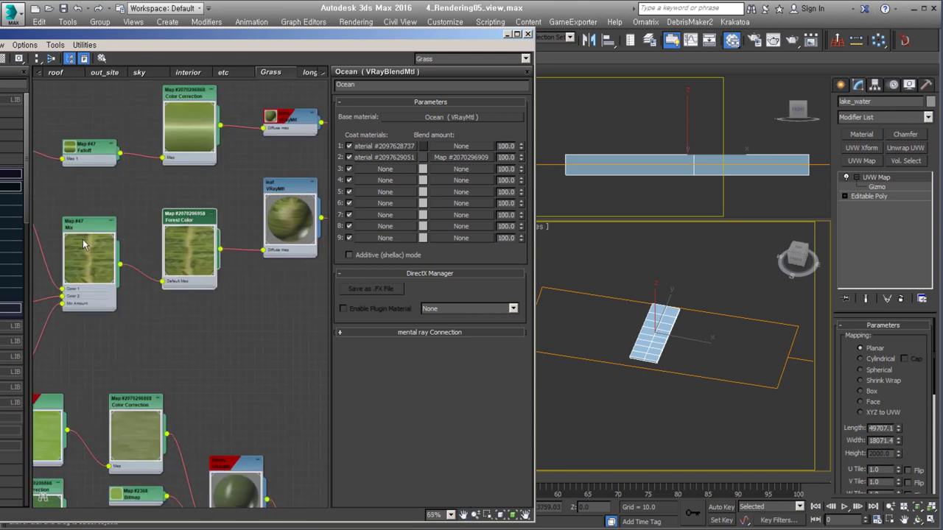
scroll(185, 273, up, 2)
double_click(114, 282)
middle_drag(114, 282, 215, 262)
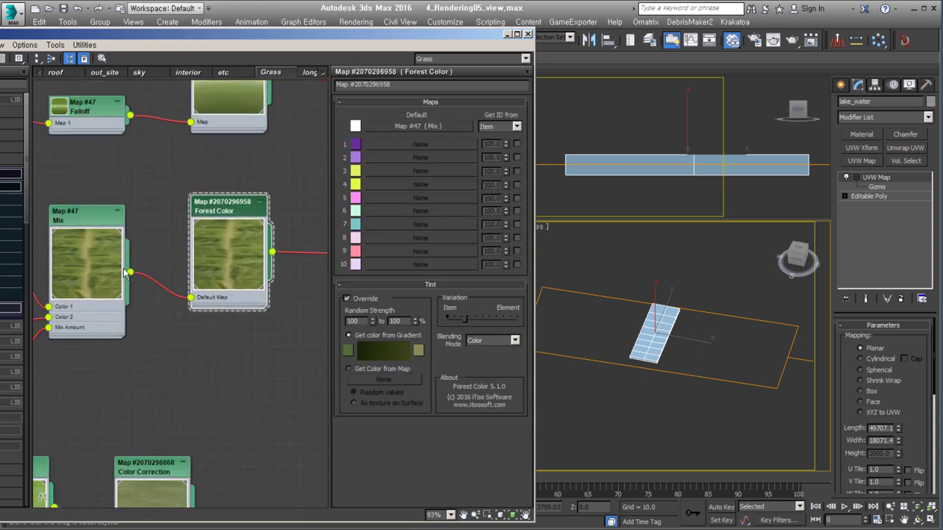
click(348, 352)
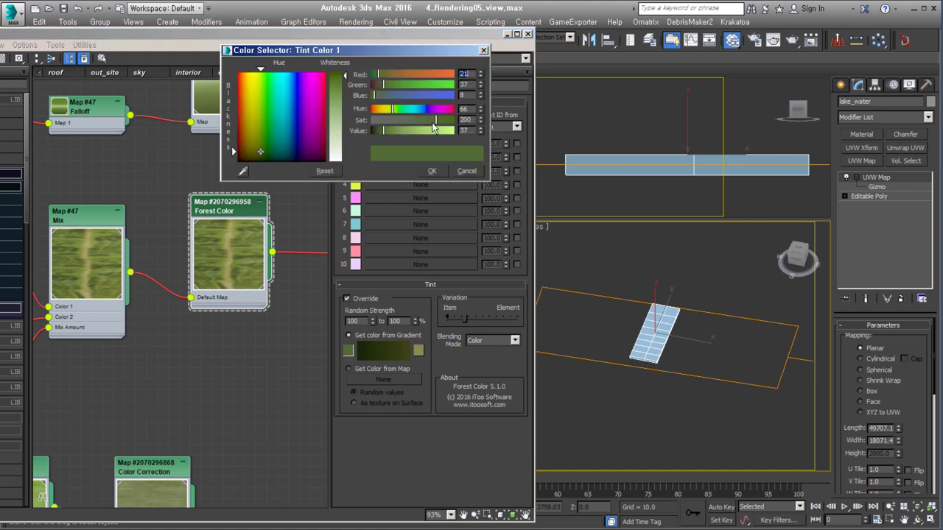
click(442, 178)
click(425, 352)
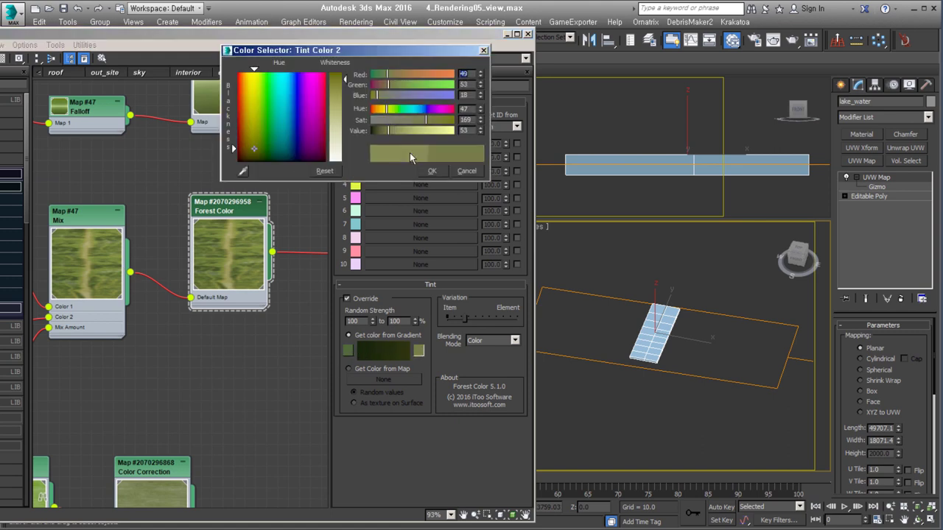
click(442, 177)
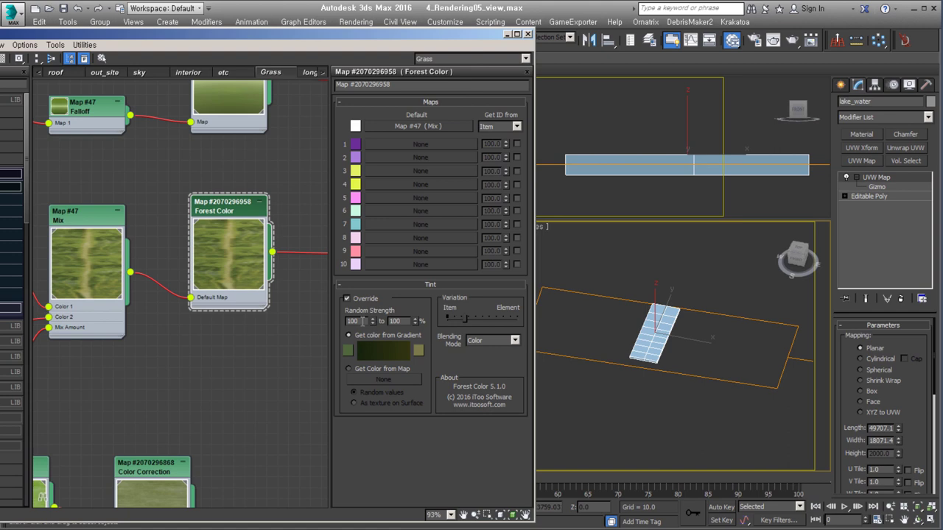
Set the tint Random Strength minimum to 60 and the variation near its low end.
double_click(366, 321)
text(60)
drag(452, 321, 439, 324)
drag(480, 334, 628, 356)
drag(515, 310, 458, 317)
scroll(216, 214, down, 5)
scroll(277, 388, down, 5)
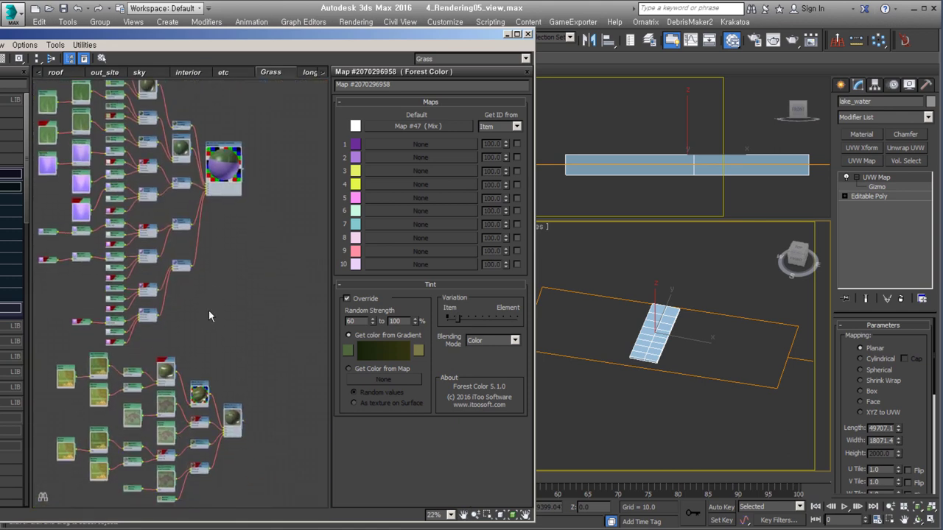
Inspect a grass Color Correction map's parameters in the Grass view.
scroll(152, 372, up, 5)
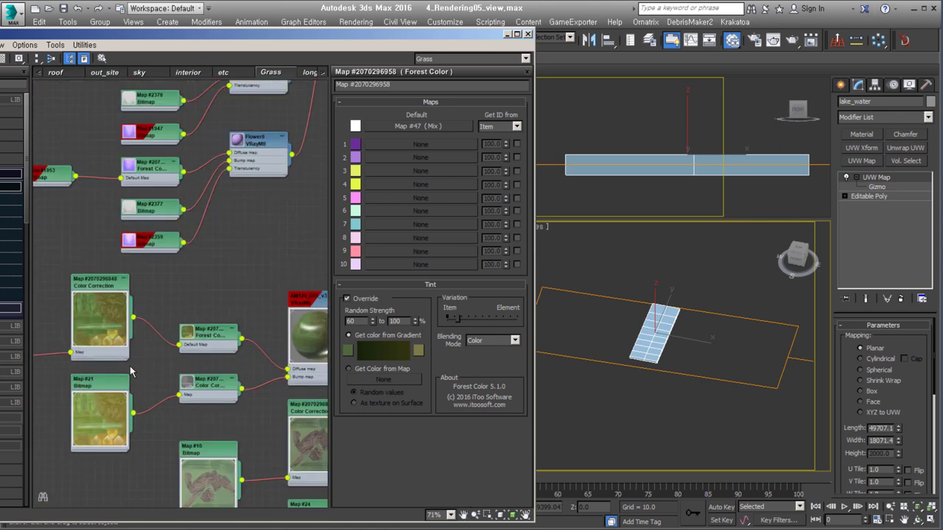
double_click(103, 320)
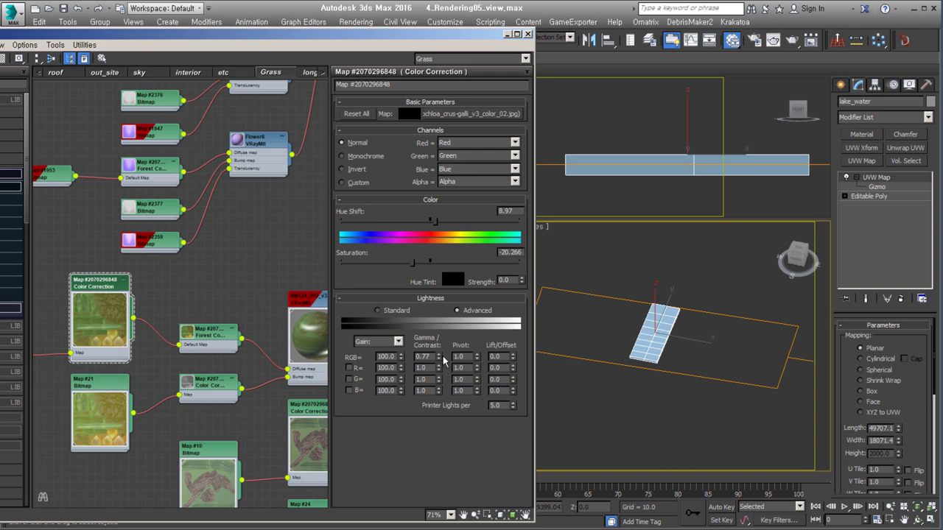
scroll(298, 213, down, 7)
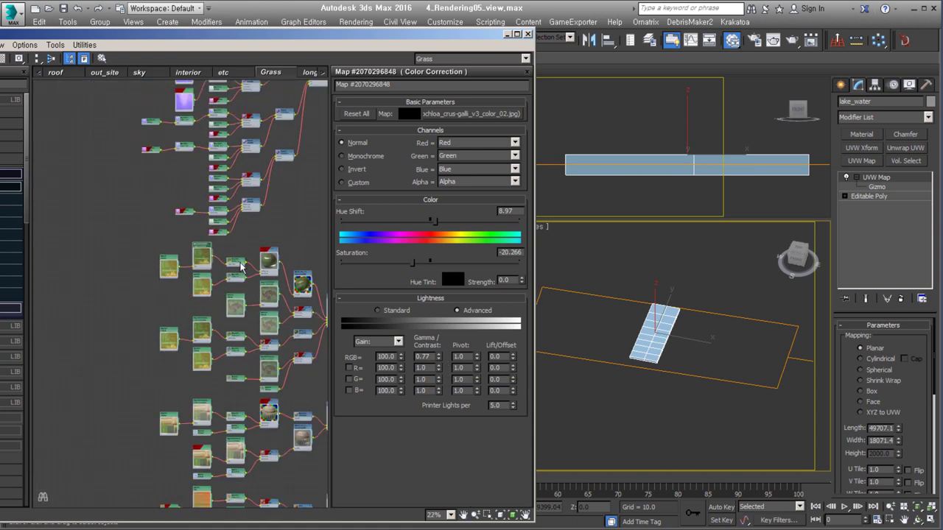
scroll(241, 267, down, 3)
Close the material editor and exit isolation so the whole scene shows.
key(m)
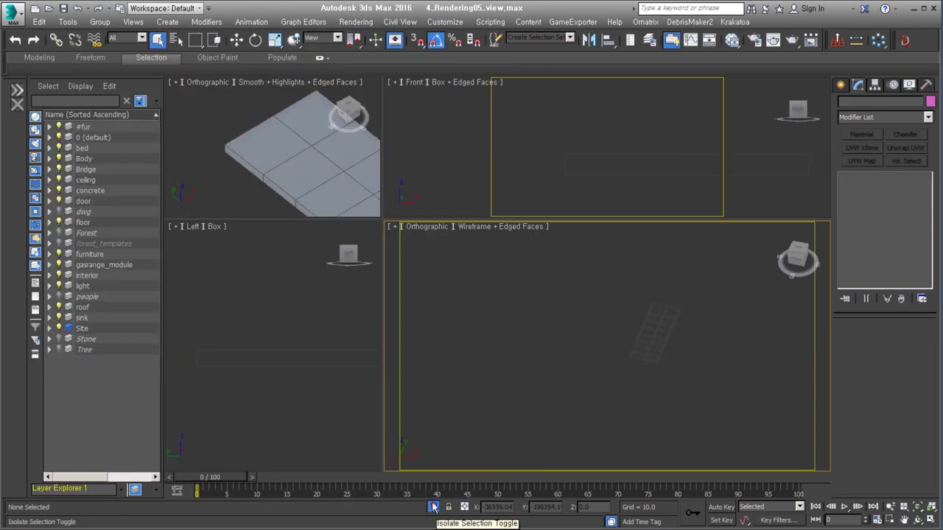
scroll(674, 389, down, 5)
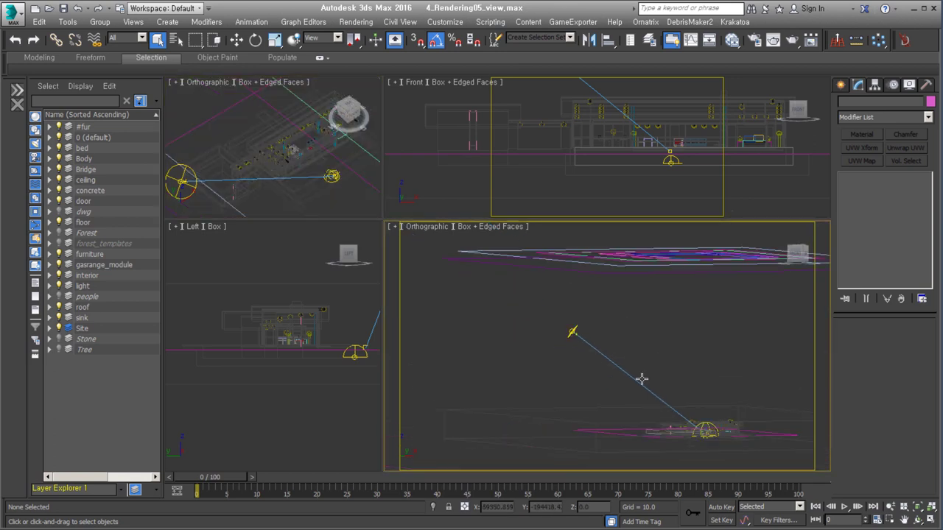
click(684, 412)
scroll(680, 377, up, 5)
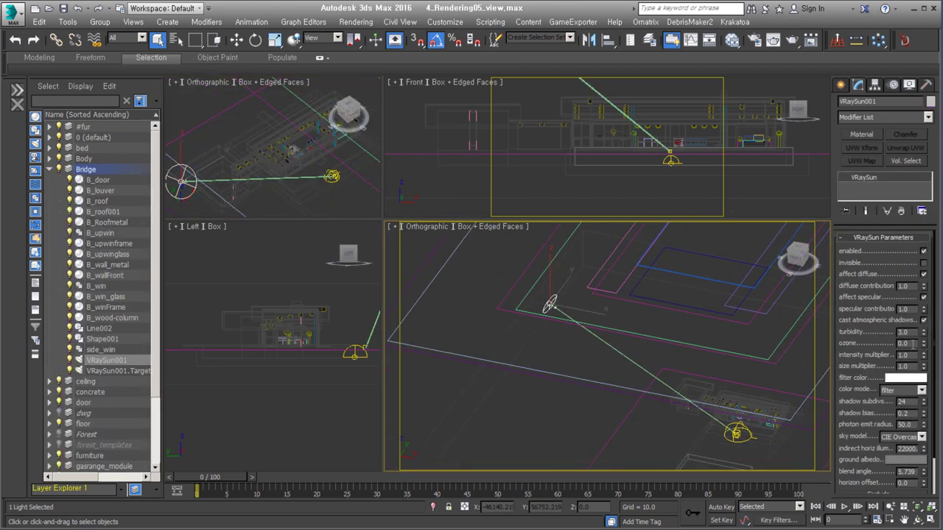
scroll(870, 379, down, 1)
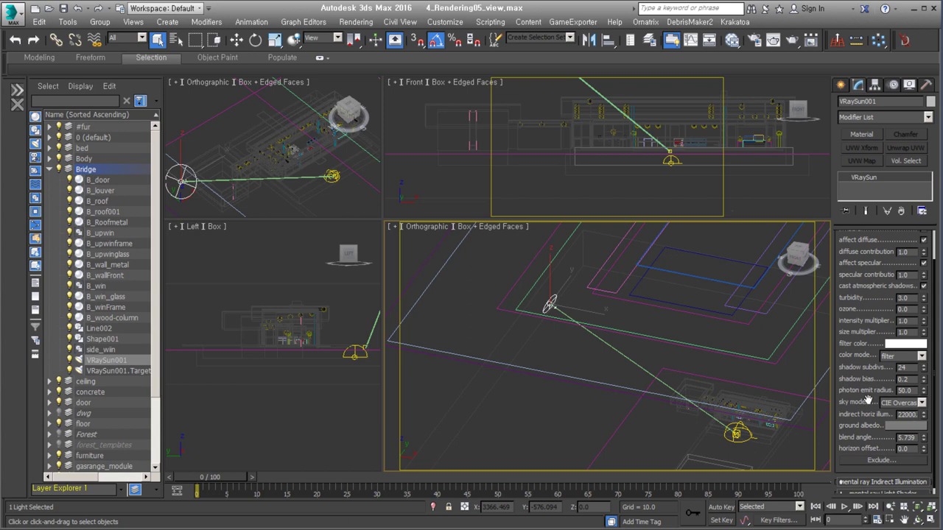
Select the VRaySun001 target, then DomeHDRI, and open its sky map in Slate.
middle_drag(737, 433, 704, 422)
click(704, 421)
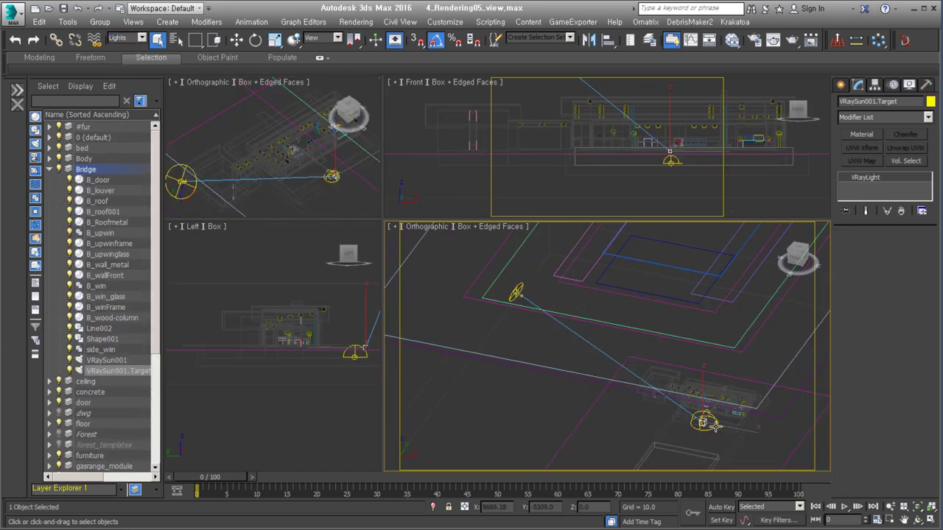
click(718, 429)
click(882, 375)
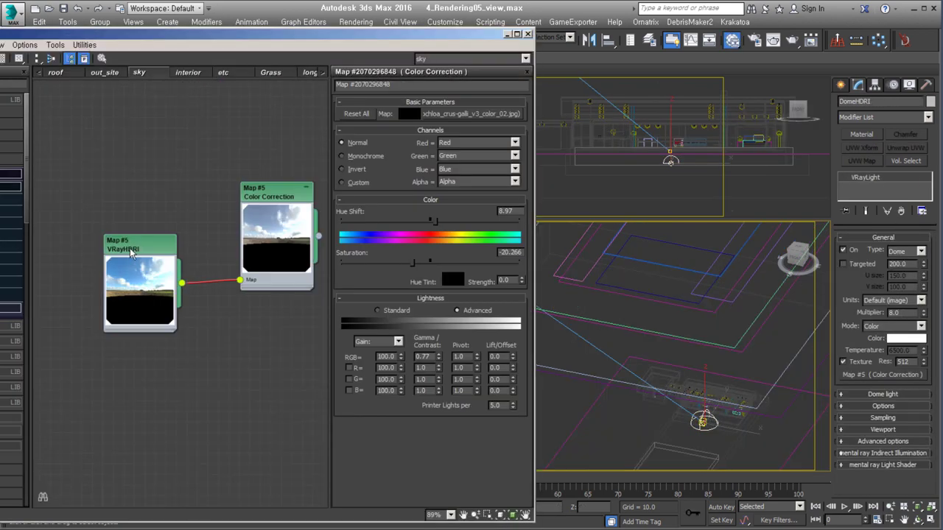
Review the VRayHDRI map and its sky Color Correction node, then minimize the Slate editor.
double_click(140, 251)
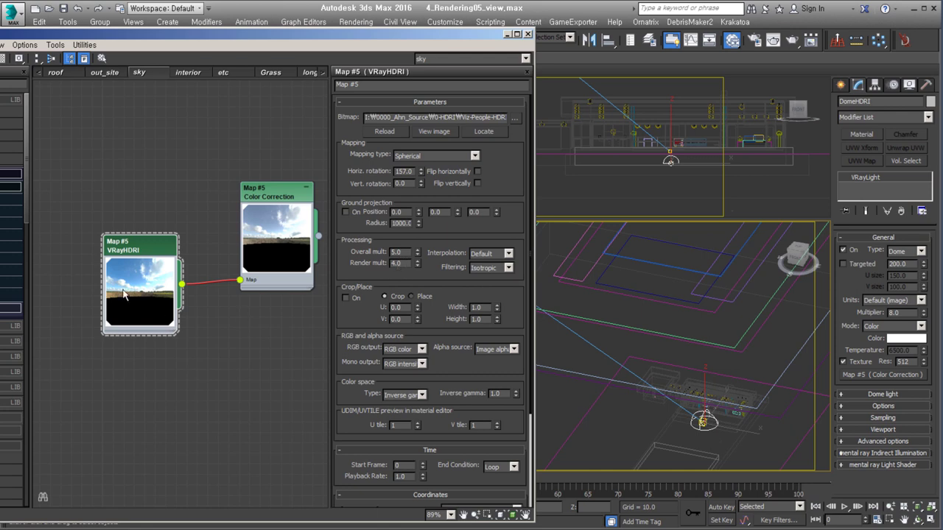
drag(254, 260, 210, 314)
double_click(234, 288)
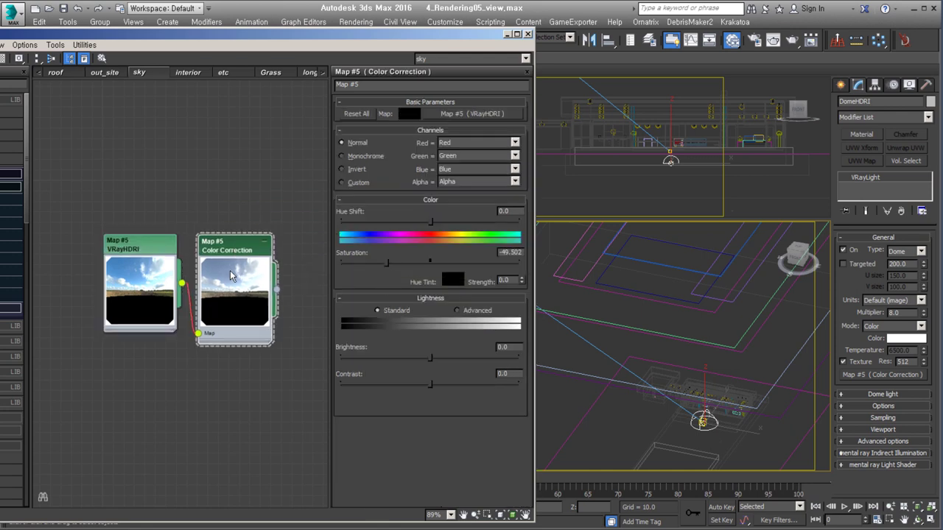
click(903, 362)
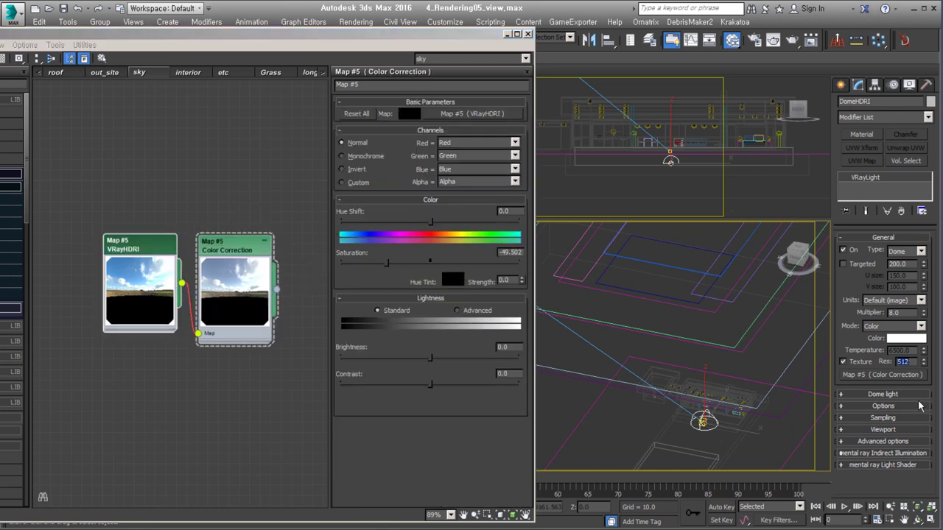
click(507, 34)
scroll(699, 361, up, 3)
Set bar_S_light020's Rectangle/disc Directional value to 0.5.
scroll(699, 361, up, 3)
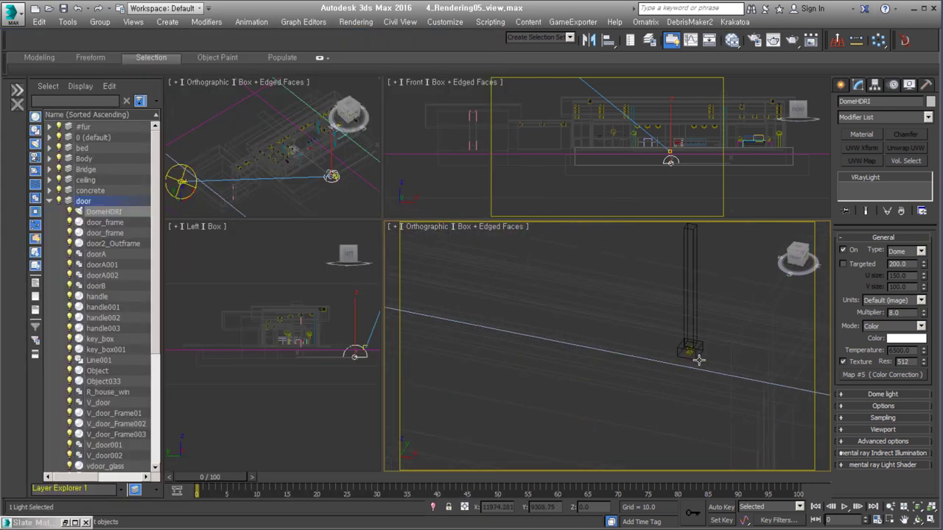
click(698, 361)
scroll(678, 347, up, 3)
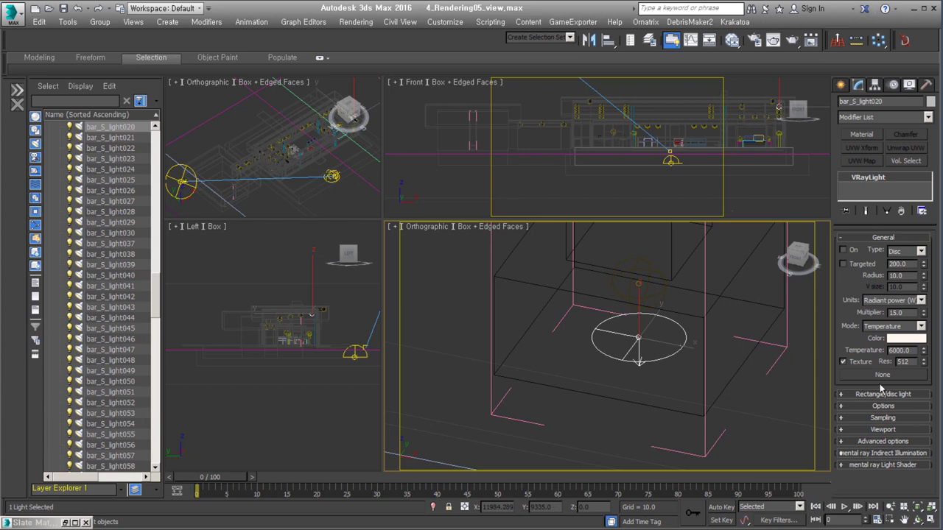
scroll(741, 322, down, 3)
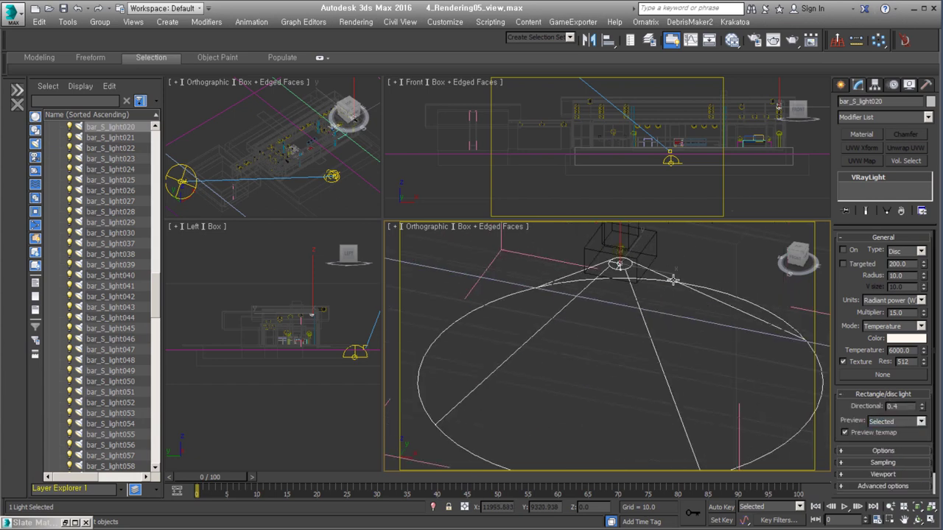
text(0.5)
key(Return)
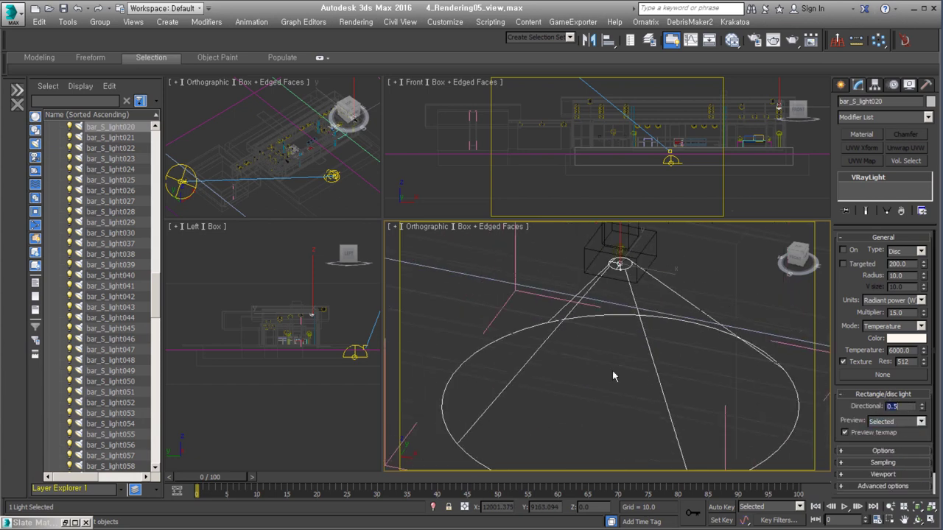
Inspect other bar lights: bar_S_light010, the bar_light018 group, and bar_S_light110's directional settings.
click(862, 397)
scroll(619, 339, down, 2)
click(620, 341)
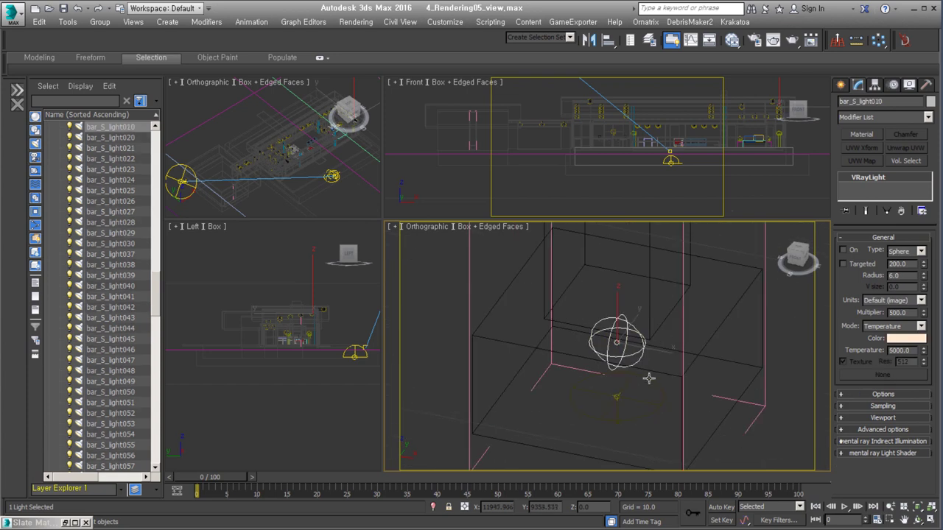
scroll(625, 342, down, 3)
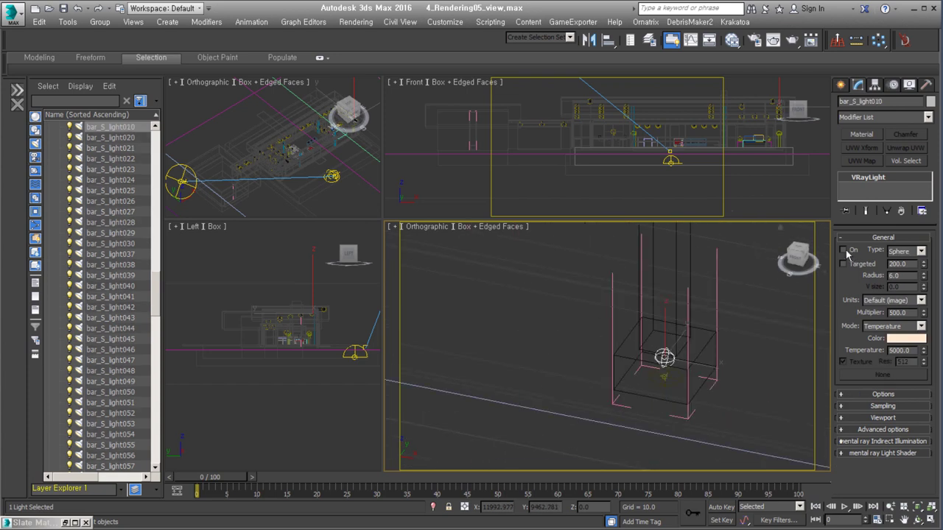
click(694, 350)
middle_drag(543, 389, 603, 283)
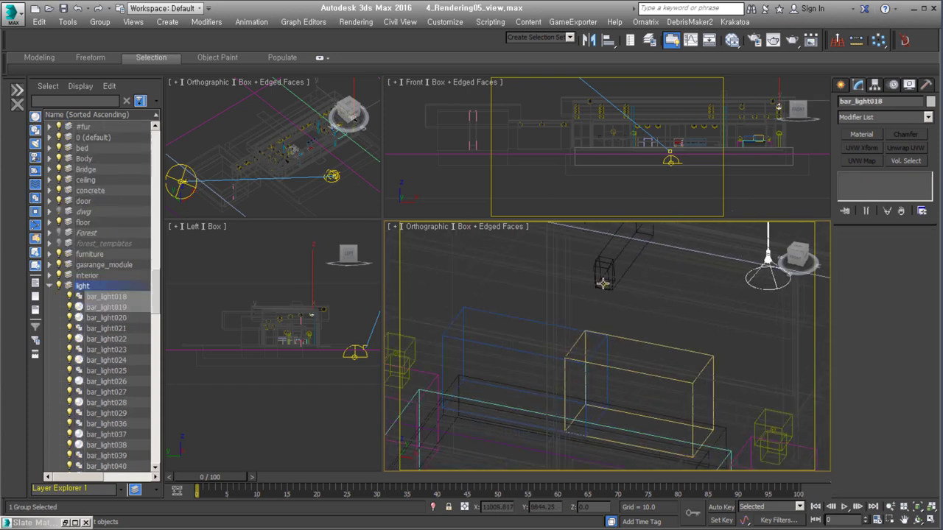
click(602, 283)
scroll(604, 280, up, 6)
scroll(607, 276, up, 4)
click(641, 334)
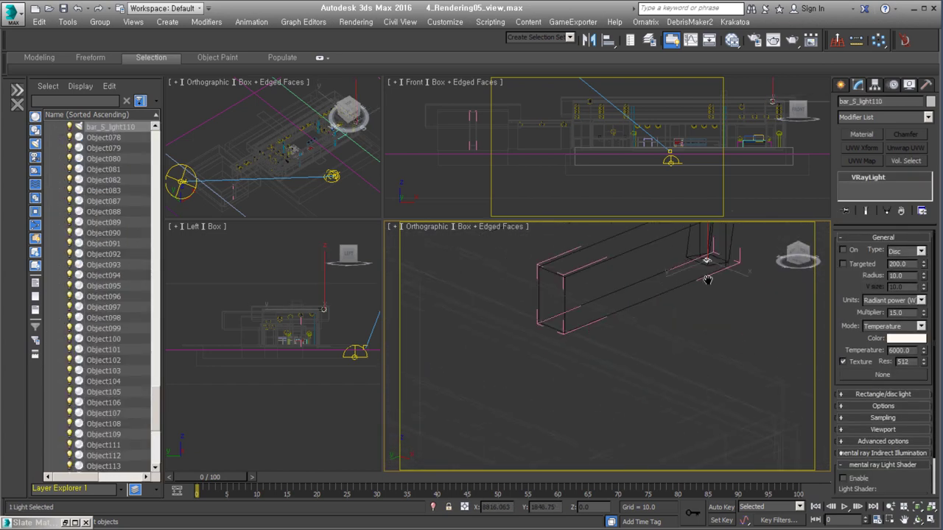
click(908, 394)
scroll(685, 342, down, 1)
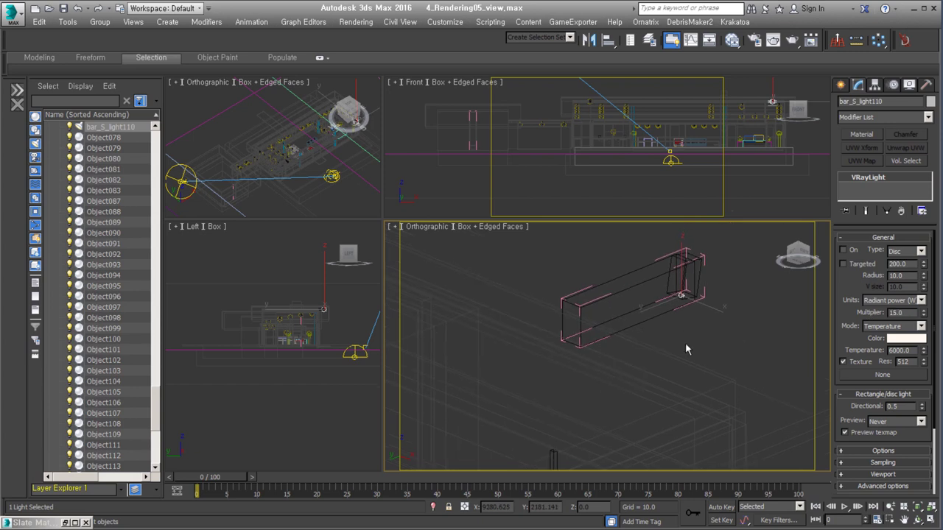
Inside the bar_light084 group, give disc light bar_S_light087 Multiplier 5.0 and Temperature 4800.
click(685, 342)
scroll(626, 324, down, 5)
scroll(604, 320, up, 3)
click(640, 282)
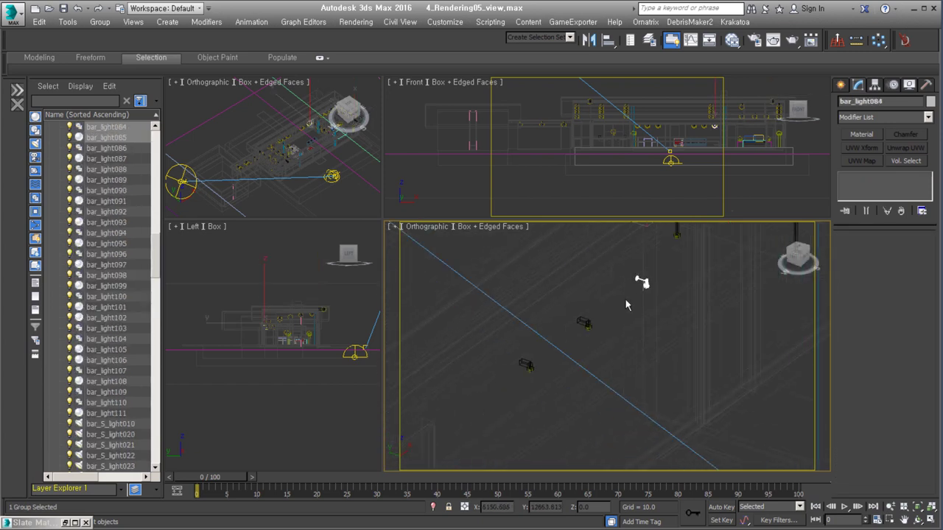
scroll(615, 337, up, 2)
scroll(600, 333, up, 2)
scroll(600, 333, up, 2)
click(595, 336)
double_click(898, 313)
text(5)
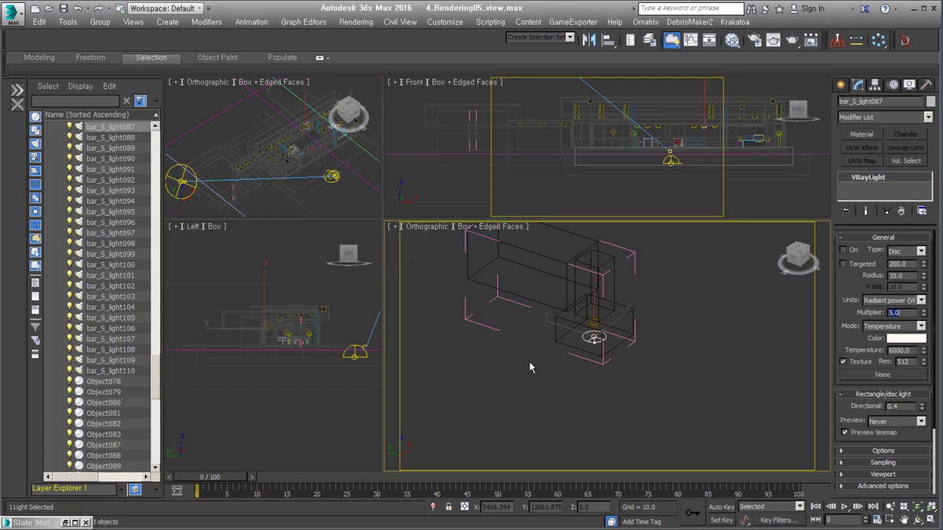
double_click(898, 350)
text(4800)
key(Return)
double_click(915, 406)
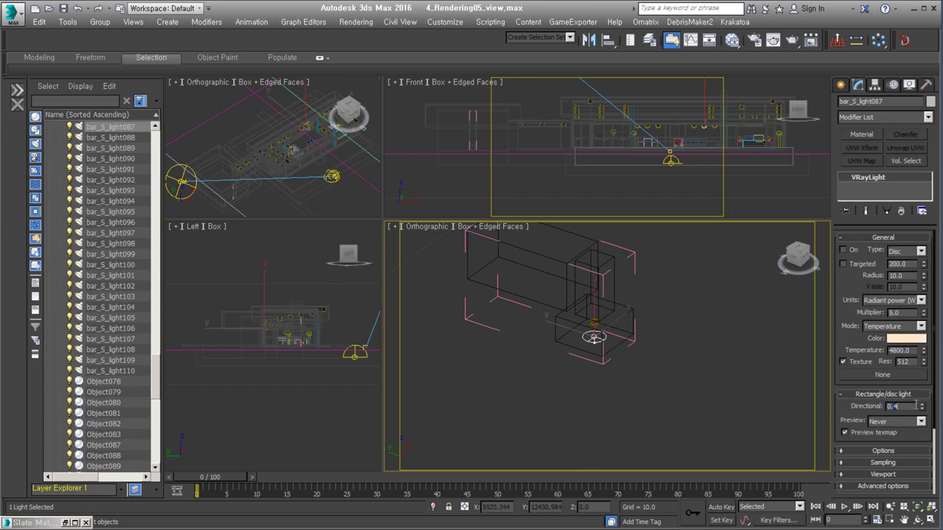
text(0.5)
Select the bar_light086 lamp group and pan and orbit across the bar scene.
click(663, 341)
scroll(670, 300, down, 2)
scroll(670, 300, down, 3)
scroll(556, 421, down, 2)
mouse_move(755, 303)
middle_down()
mouse_move(688, 263)
mouse_move(528, 372)
mouse_move(678, 371)
mouse_move(595, 322)
mouse_move(707, 279)
middle_up()
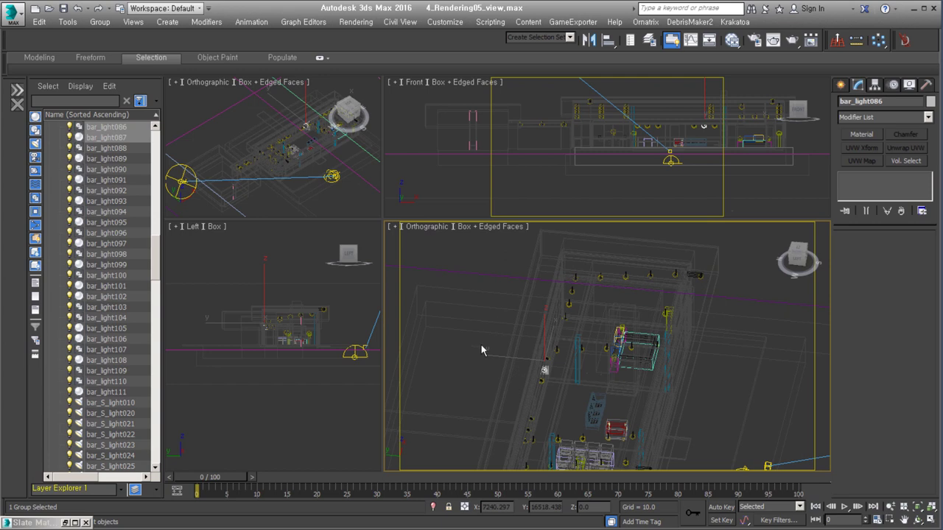
alt+middle_drag(481, 351, 543, 400)
Switch the viewport to camera VRayCam004 and select the camera to inspect its parameters.
key(c)
double_click(432, 208)
click(435, 227)
click(484, 419)
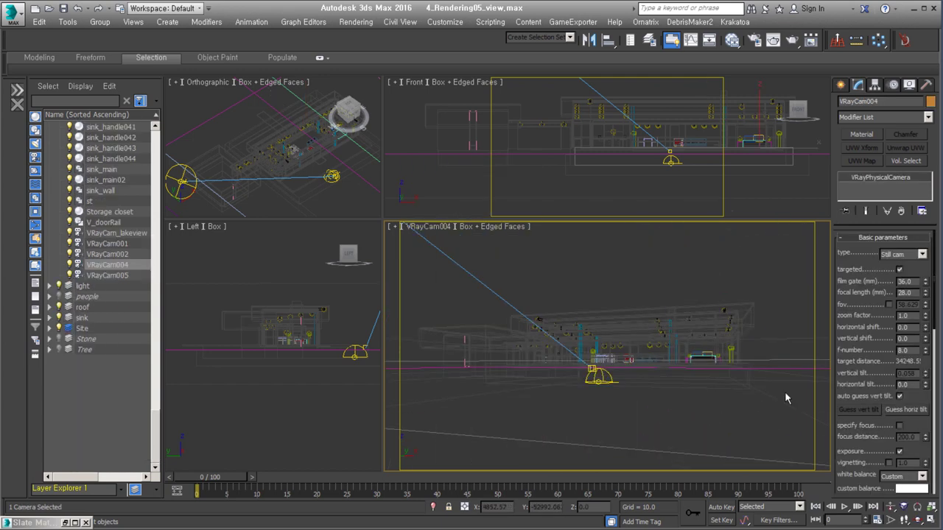
scroll(878, 355, down, 2)
scroll(878, 355, down, 2)
scroll(879, 354, down, 2)
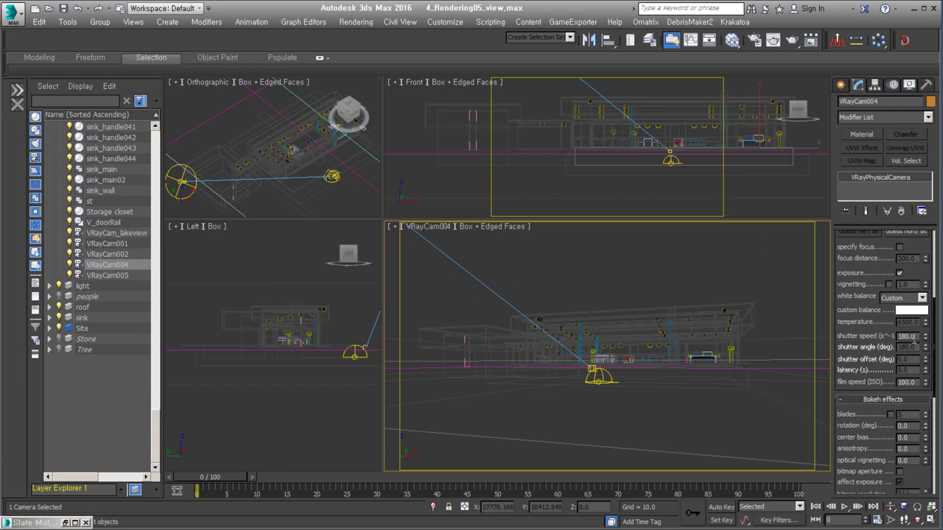
Make the Stone, Tree and people layers visible in the Scene Explorer.
click(59, 368)
click(59, 339)
click(59, 232)
click(59, 296)
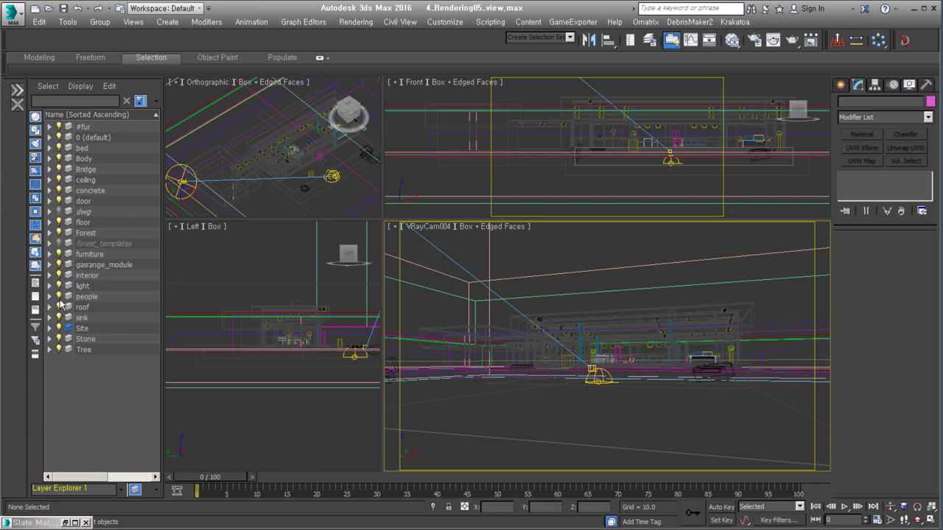
In Render Setup, review V-Ray global switches, image sampler, image filter, bucket sampler and color mapping.
key(F10)
click(567, 259)
click(567, 259)
click(563, 270)
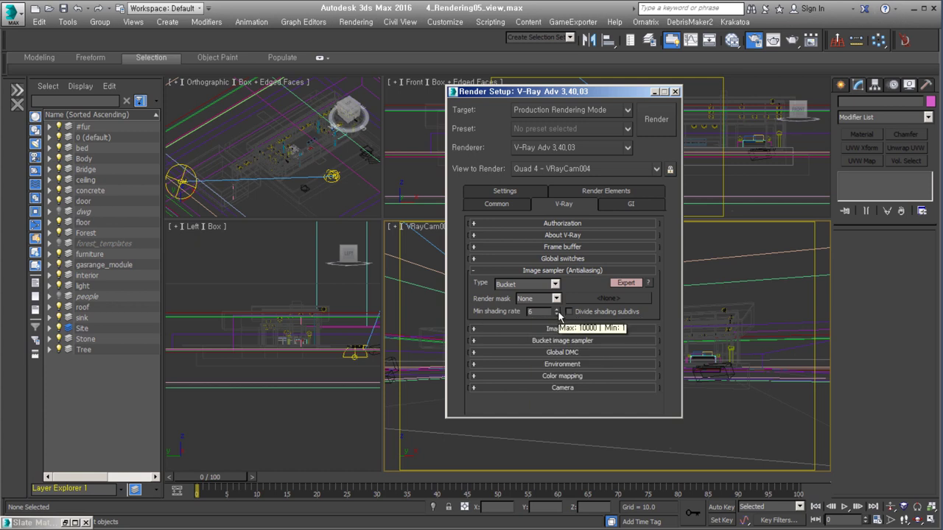
click(580, 270)
click(525, 282)
click(525, 282)
click(543, 294)
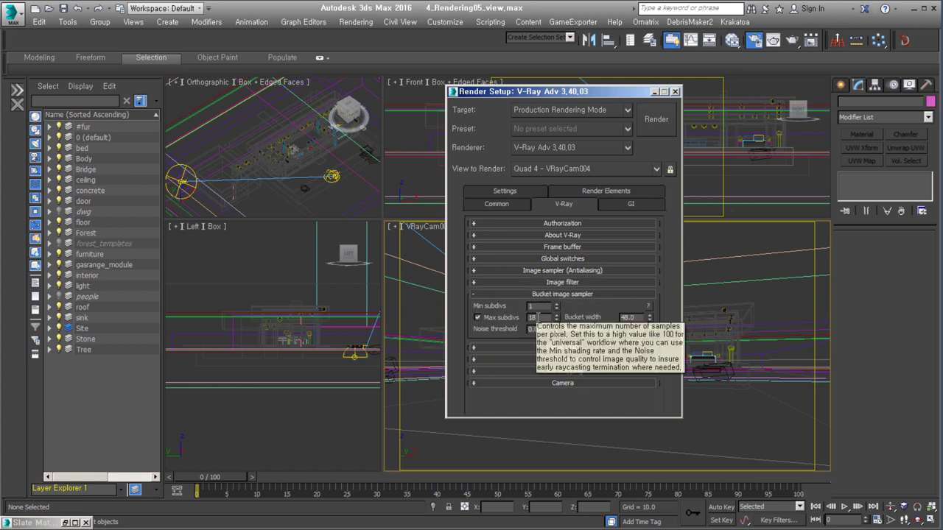
click(562, 294)
click(582, 329)
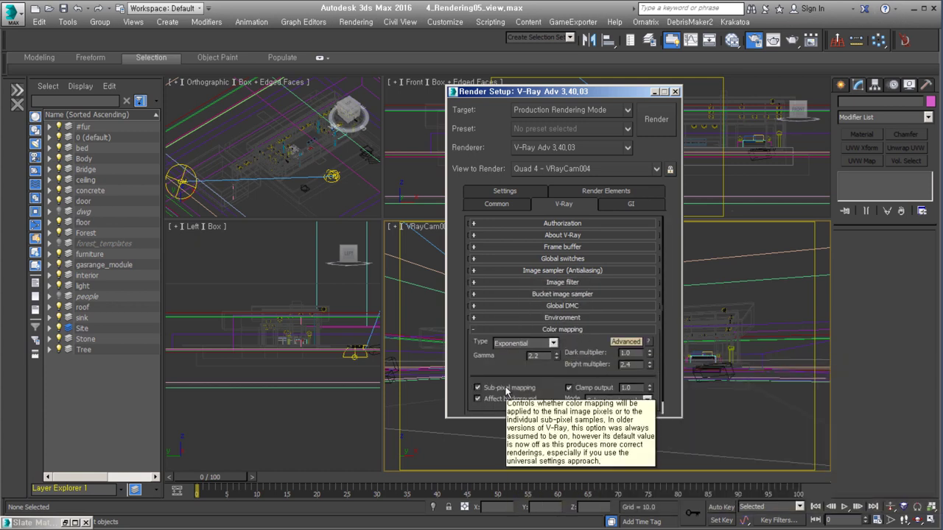
Review the GI irradiance map settings and the default displacement system settings.
click(630, 205)
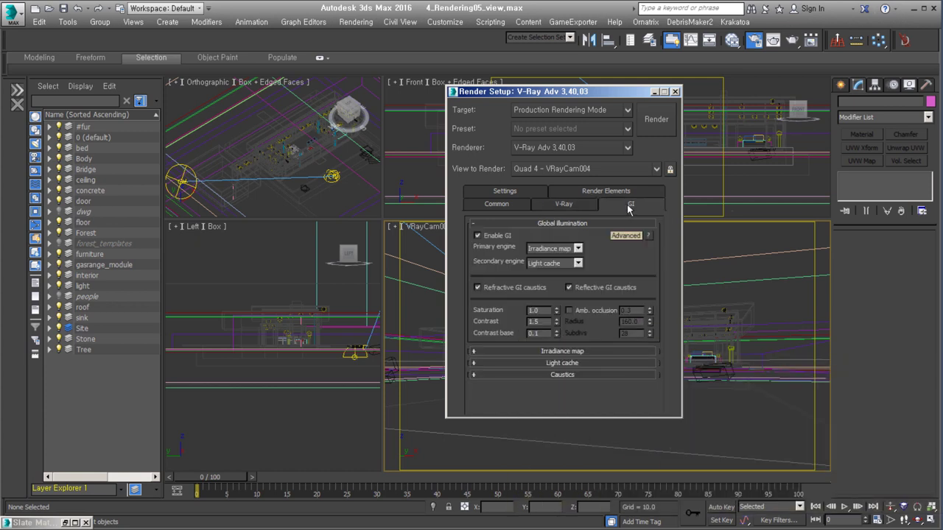
click(573, 354)
scroll(539, 392, down, 5)
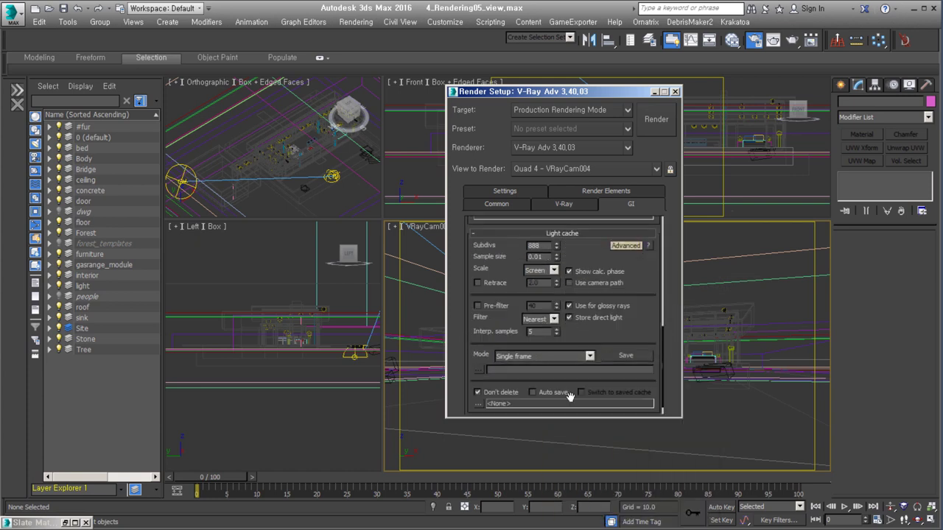
click(504, 190)
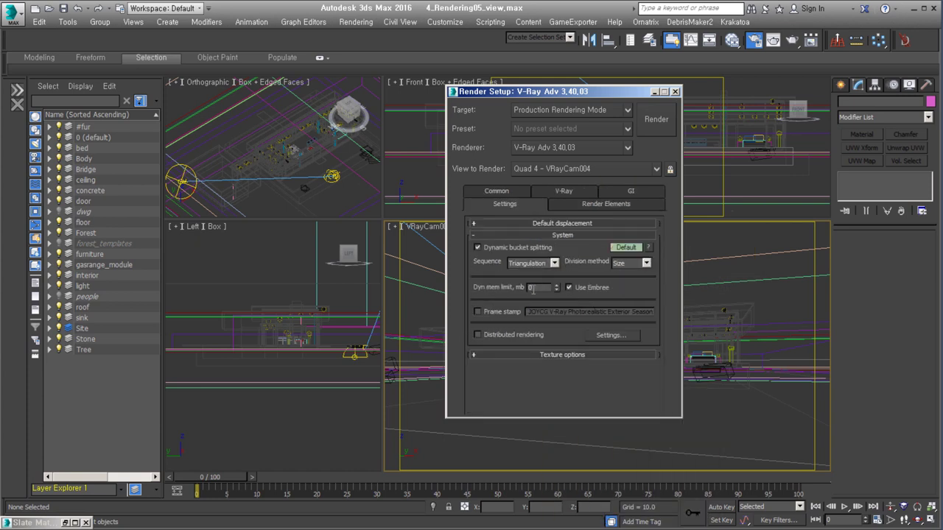
click(587, 223)
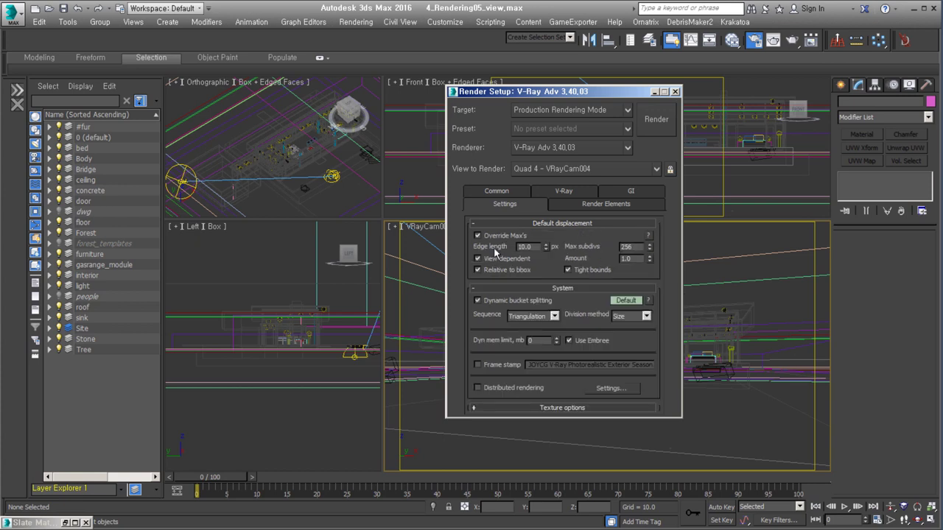
Rename the VRayExtraTex element's dirt texture from AO_150 to AO_120.
click(605, 204)
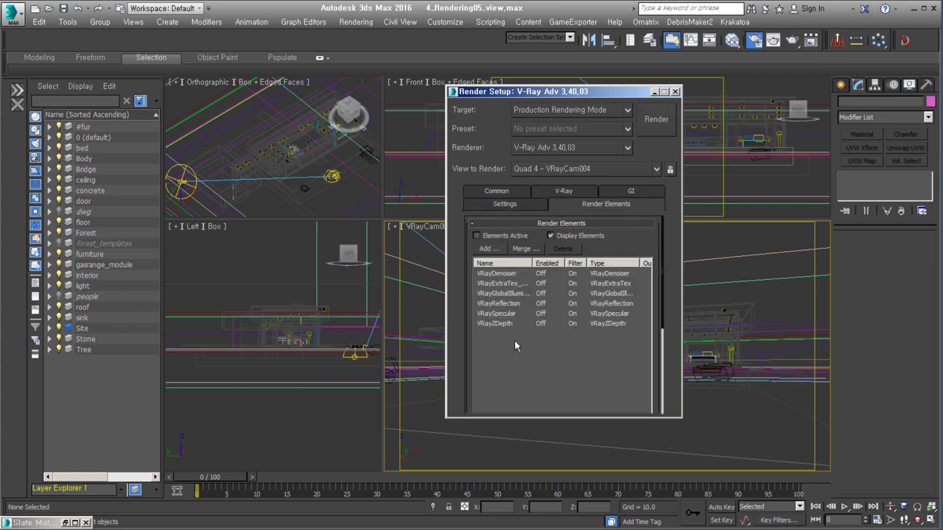
click(501, 283)
scroll(602, 368, down, 5)
click(621, 366)
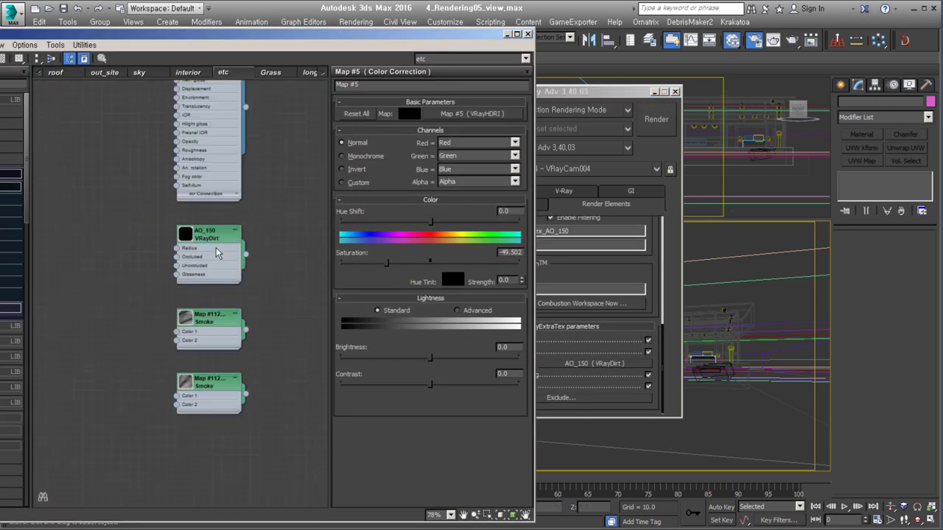
double_click(216, 248)
text(AO_120)
key(Return)
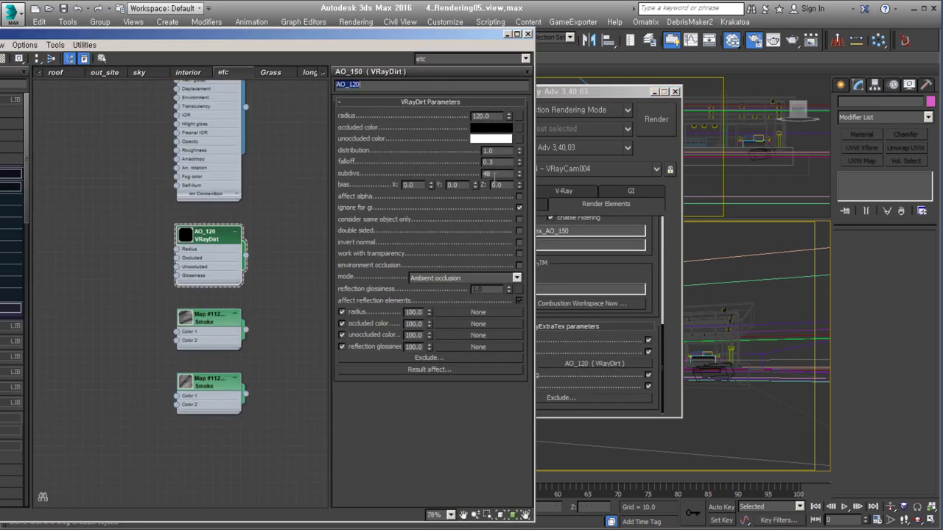
click(528, 34)
drag(516, 97, 305, 97)
Render the VRayCam004 view into the V-Ray frame buffer.
click(435, 139)
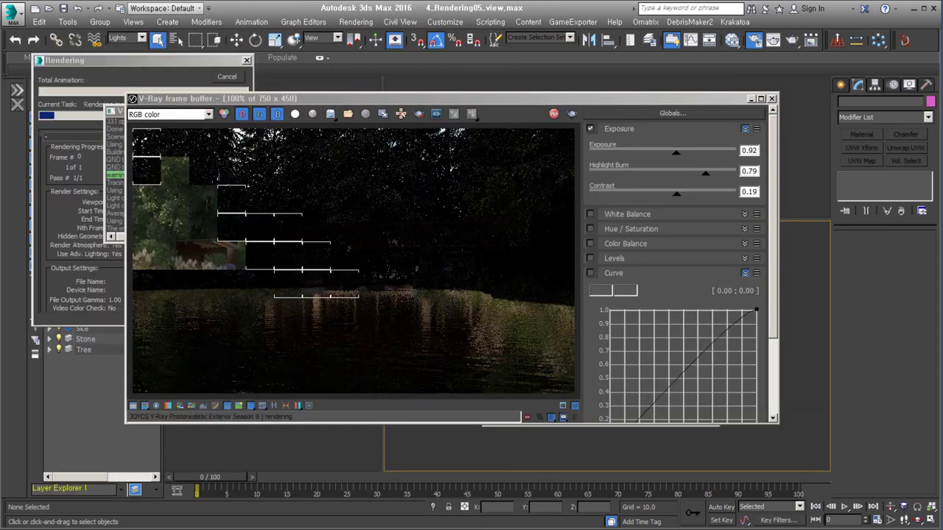